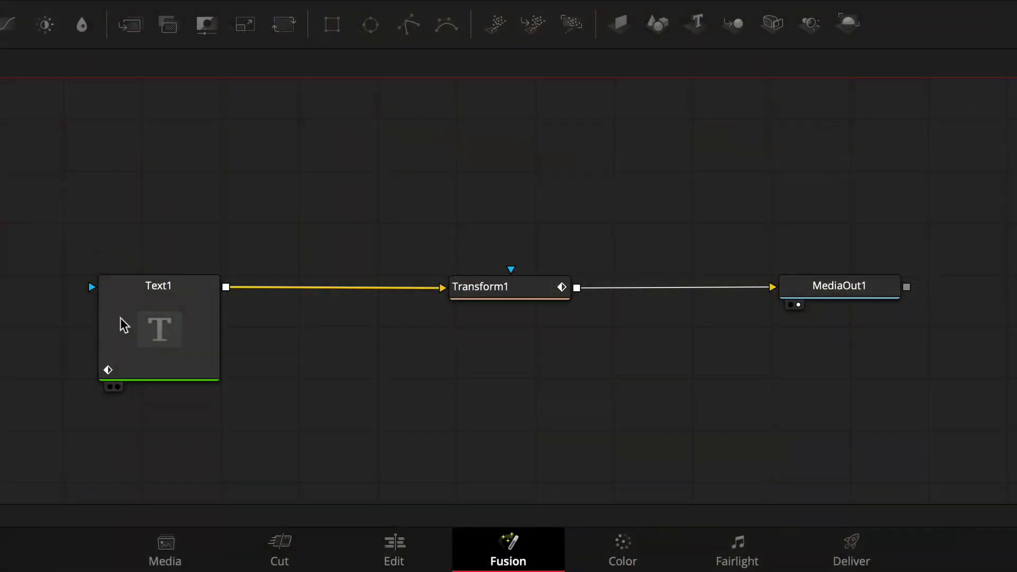
Inspect the finished comp's Text1 and Transform1 nodes before moving to the empty Tutorial timeline
left_click(121, 321)
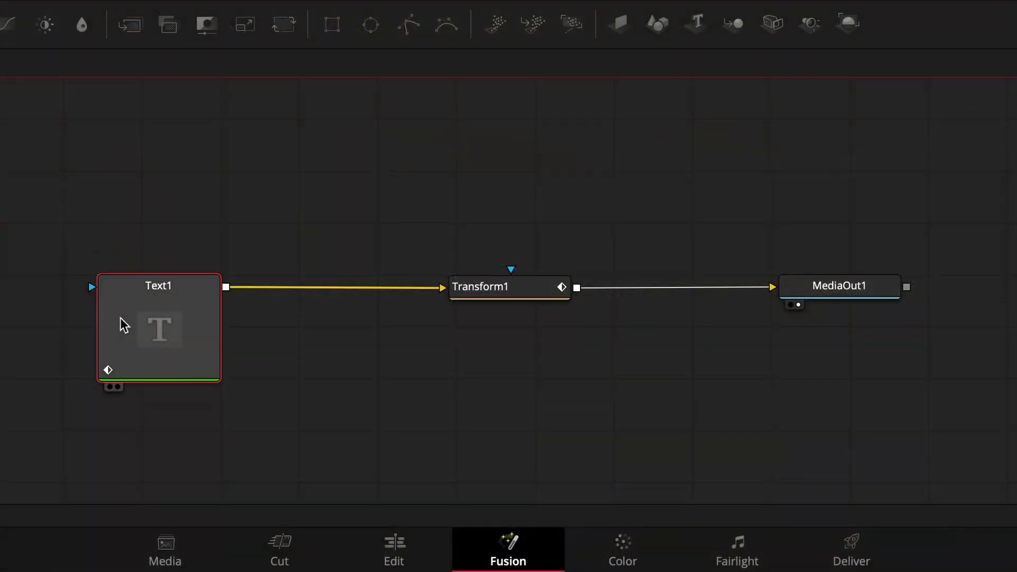
left_click(468, 286)
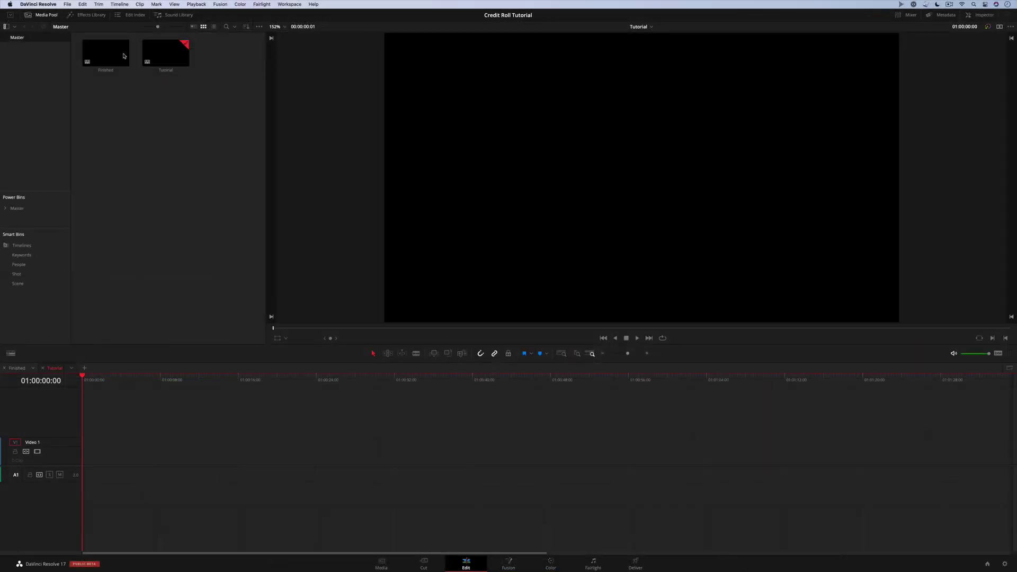
Place a Fusion Composition clip from the Effects Library on V1 and open it in Fusion
left_click(89, 14)
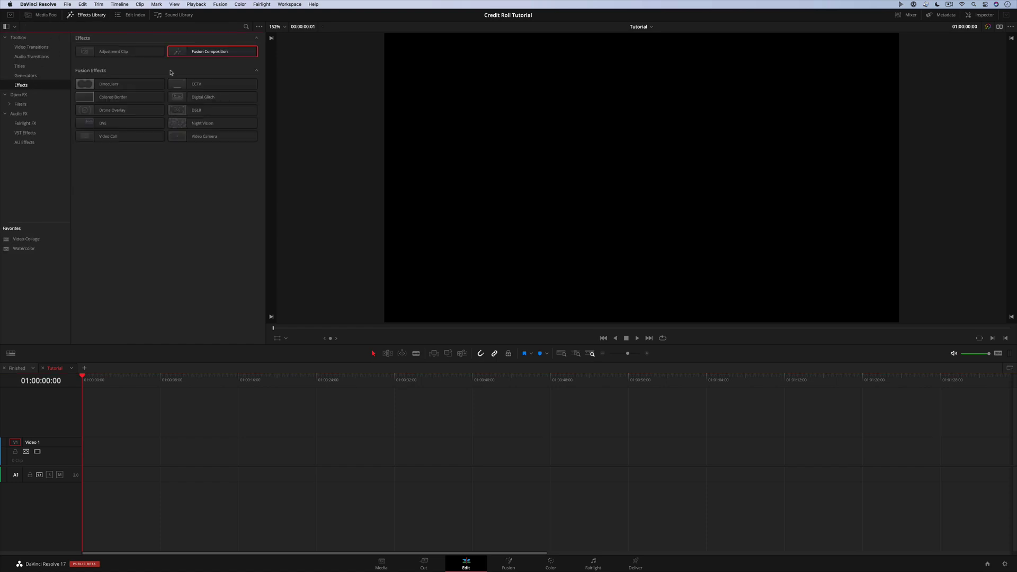
left_click_drag(212, 53, 613, 460)
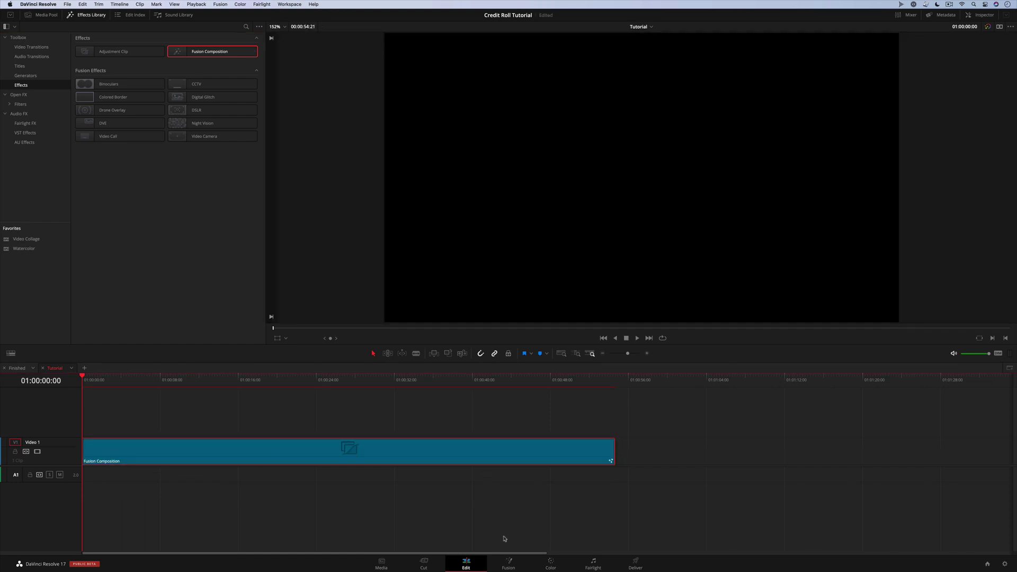
left_click(517, 562)
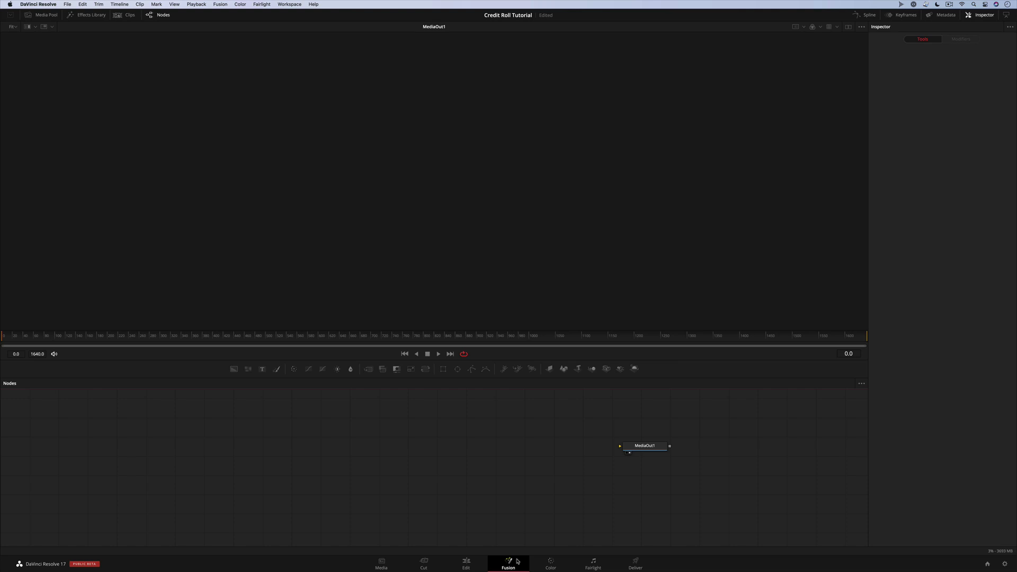
Nudge MediaOut1 left and drag in a new Text node to feed it
mouse_move(645, 448)
left_mouse_down()
mouse_move(652, 439)
mouse_move(633, 437)
mouse_move(662, 461)
mouse_move(668, 442)
mouse_move(647, 457)
left_mouse_up()
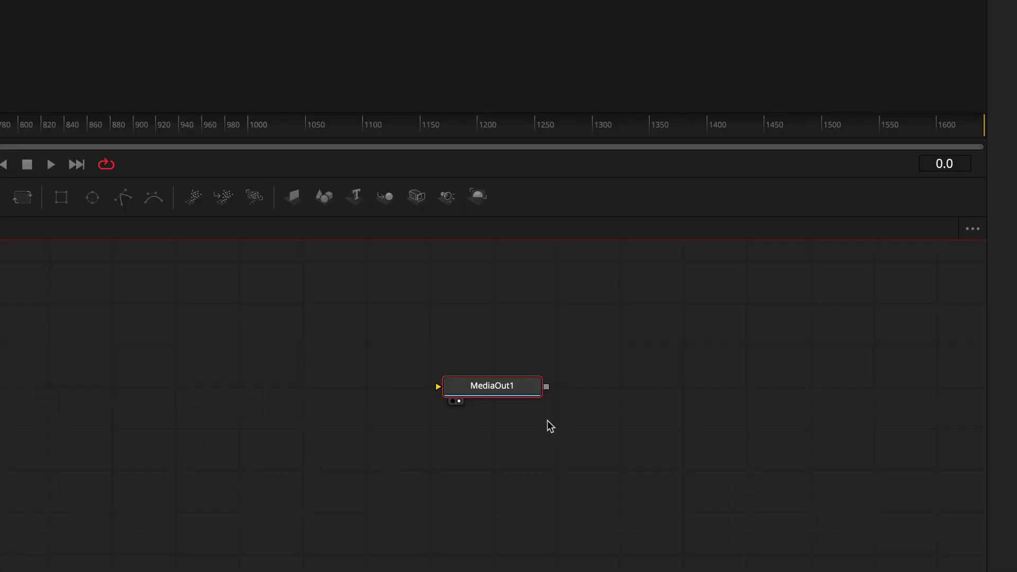
mouse_move(512, 391)
left_mouse_down()
mouse_move(497, 375)
mouse_move(503, 392)
left_mouse_up()
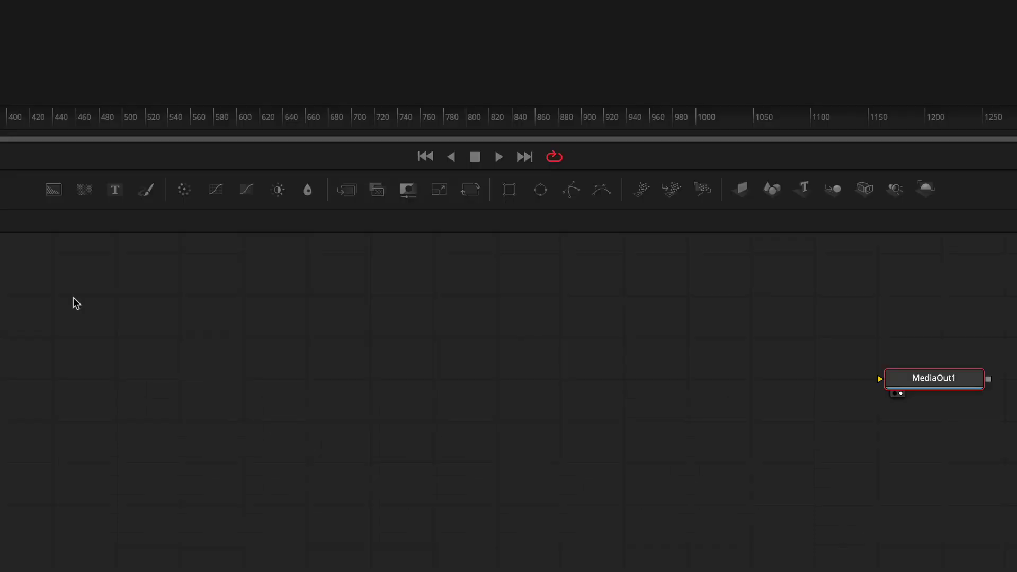
left_click_drag(118, 189, 888, 389)
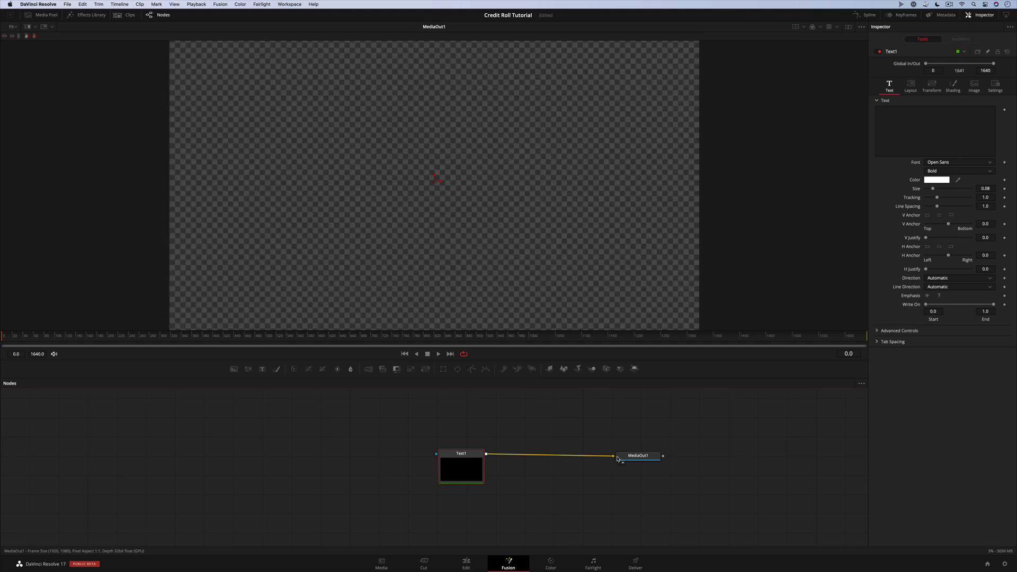
Enter 'My First Title' as the Text1 text
left_click_drag(625, 457, 627, 454)
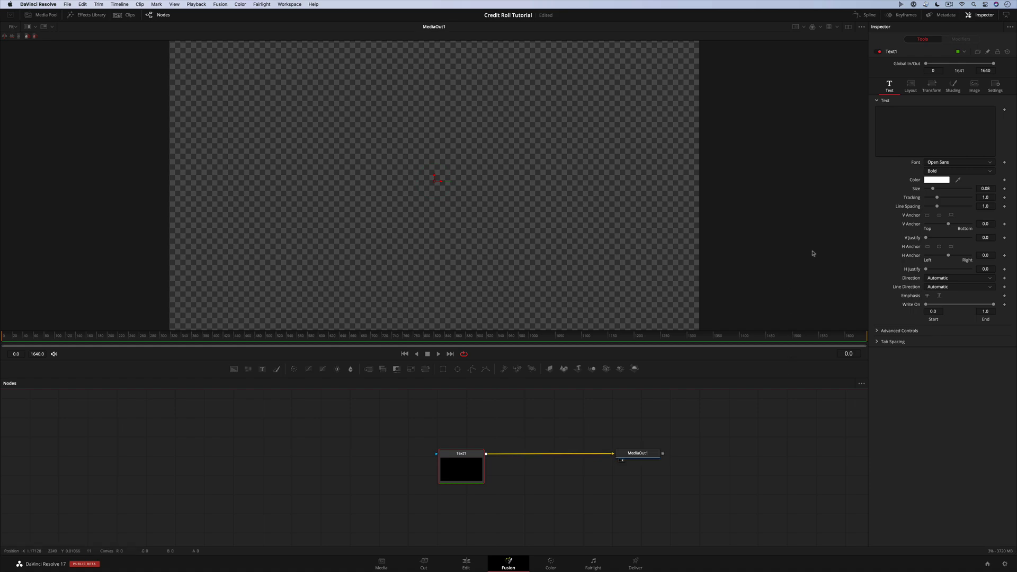
left_click(908, 130)
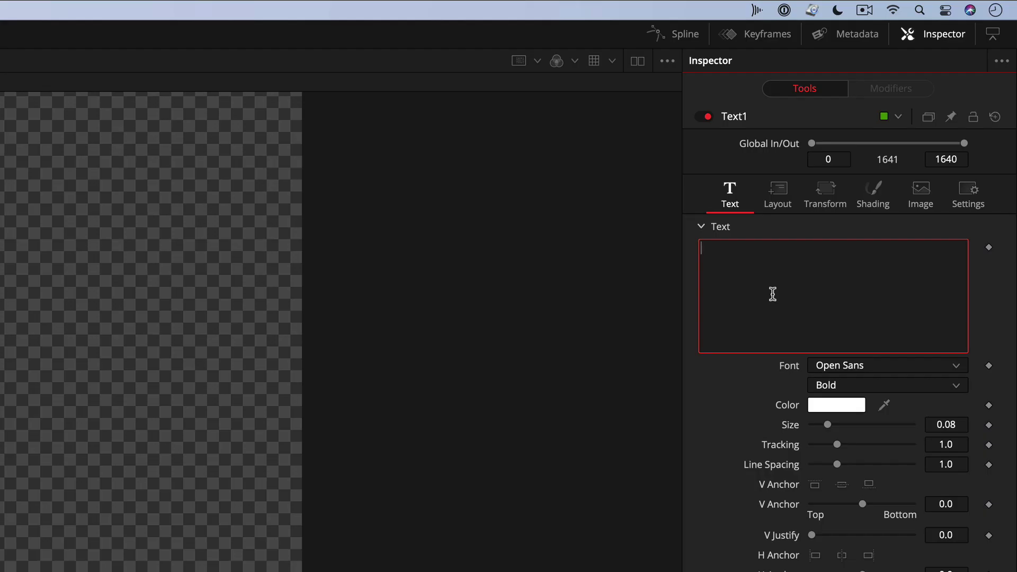
type("My First Title")
key("super+a")
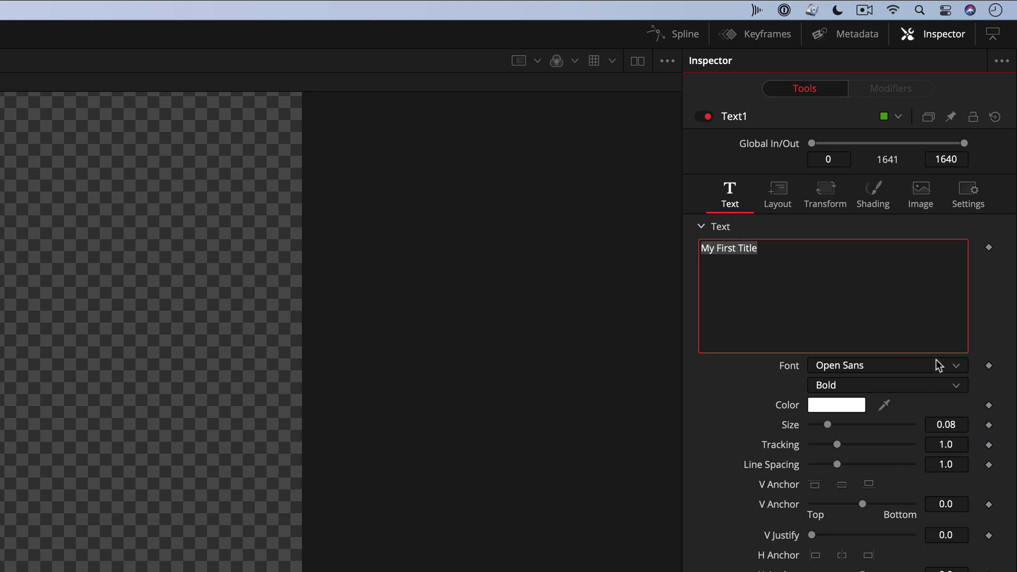
Set the title font to Avenir Next Demi Bold at size 0.0354
left_click(957, 366)
scroll(848, 506, "up", 15)
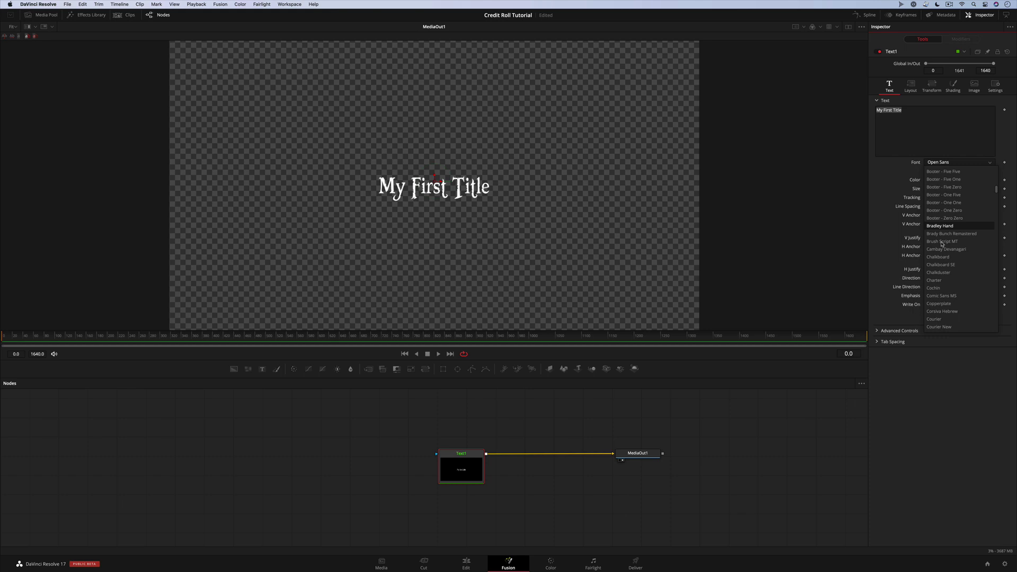
scroll(943, 225, "up", 10)
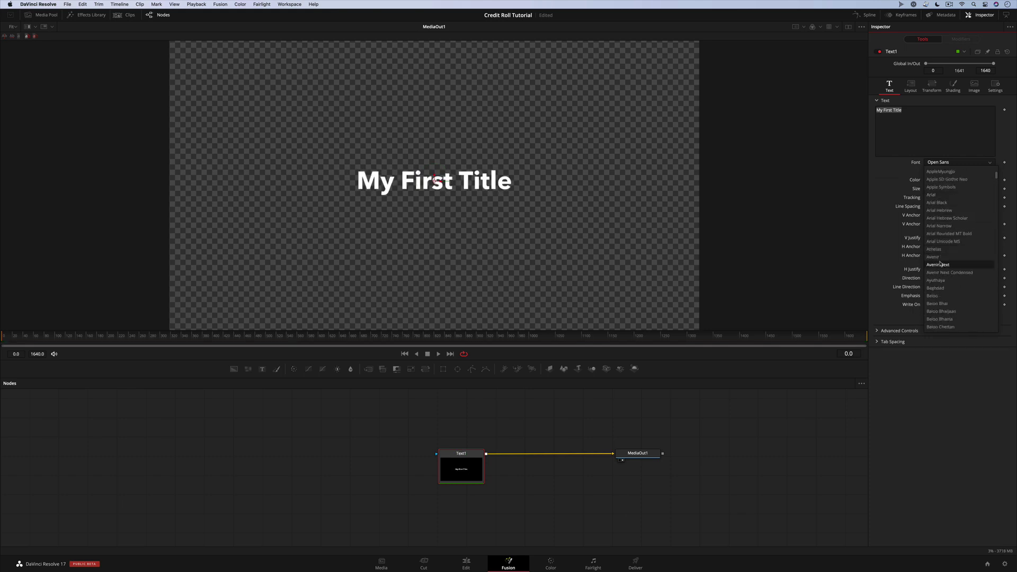
left_click(938, 264)
left_click(958, 171)
left_click(948, 180)
left_click_drag(933, 189, 929, 189)
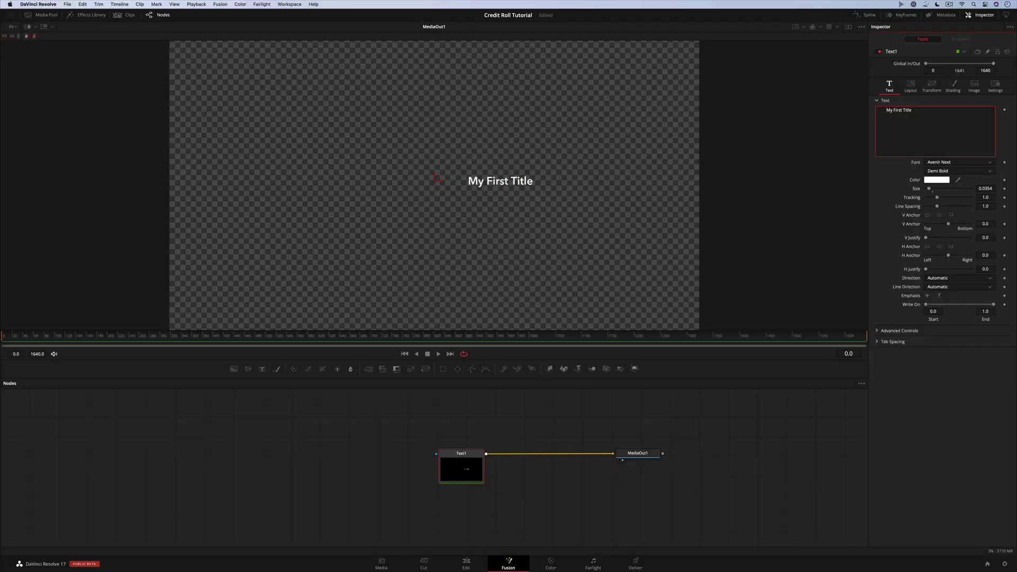
key("super+a")
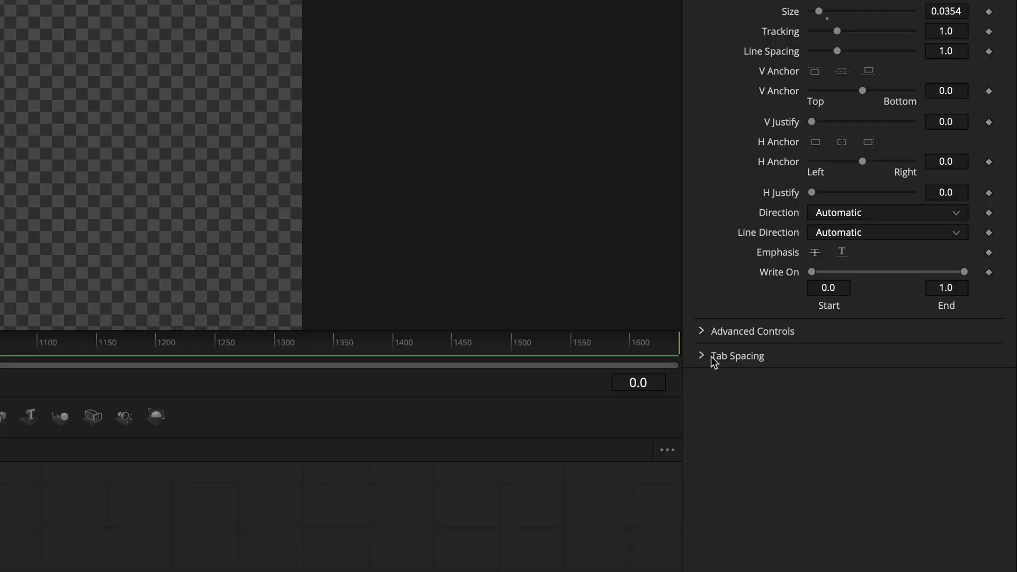
In Tab Spacing, set Tab 1's Position to 0.0
left_click(702, 357)
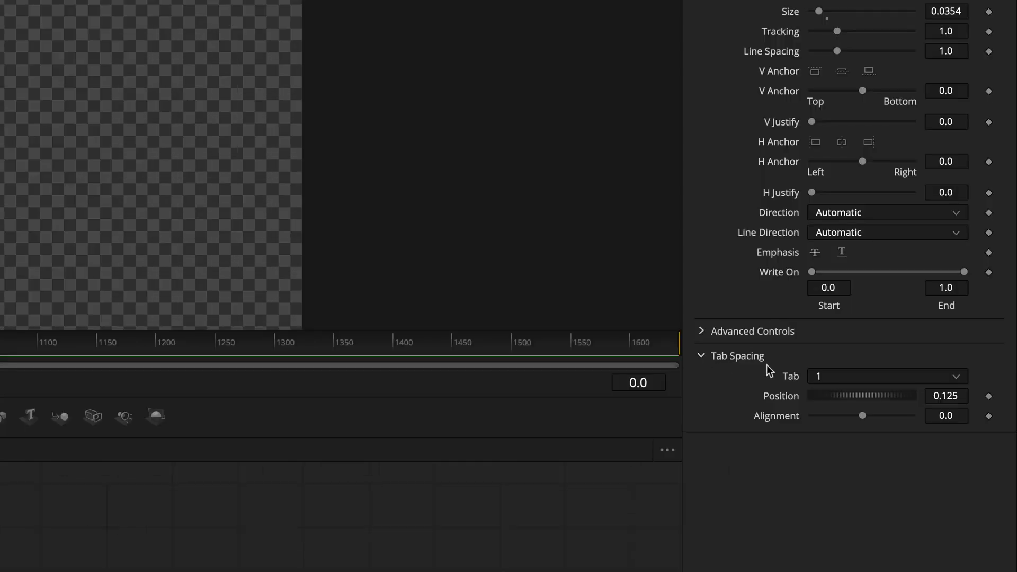
left_click(847, 372)
left_click(829, 395)
left_click(940, 396)
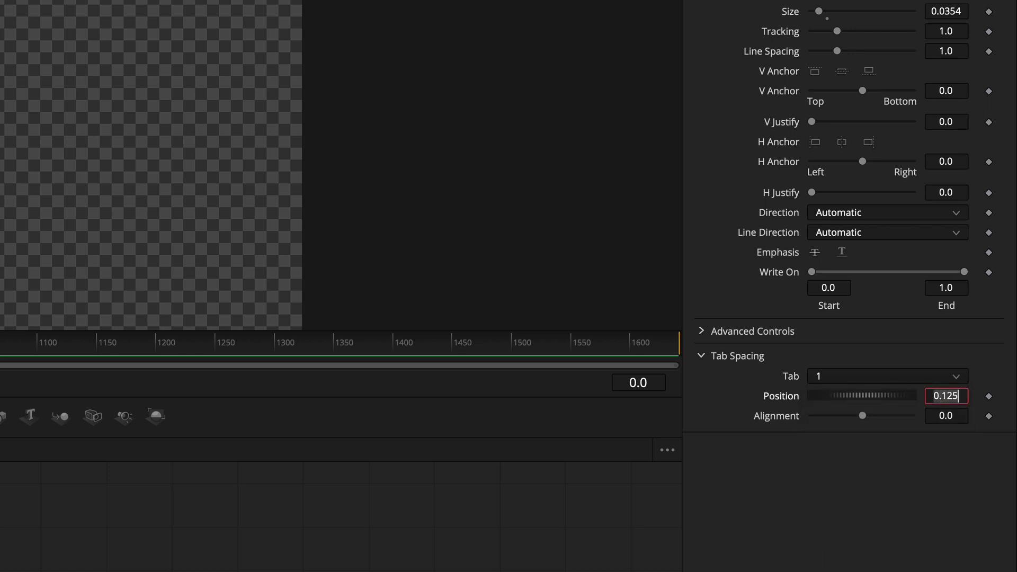
type("00")
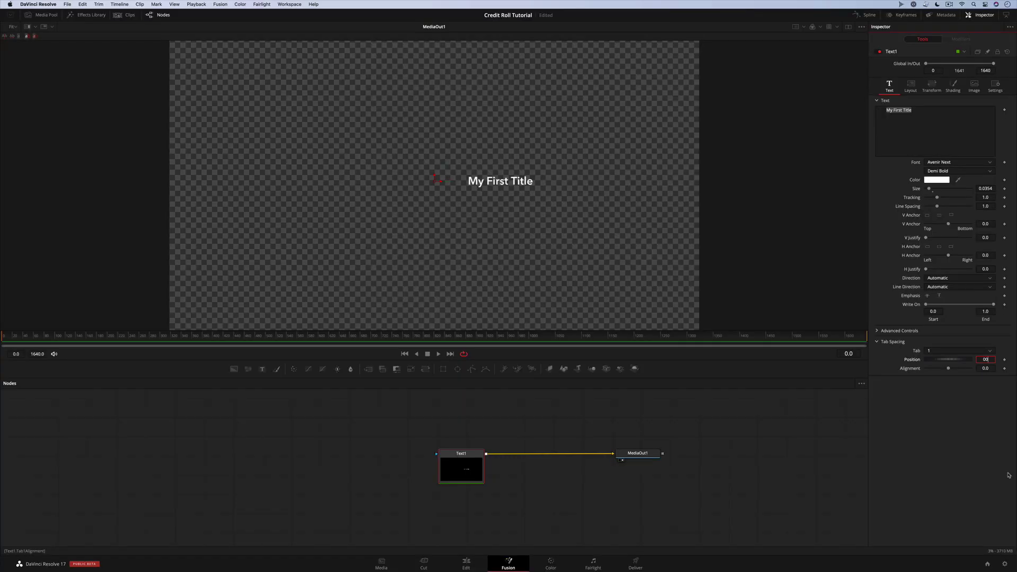
key("Tab")
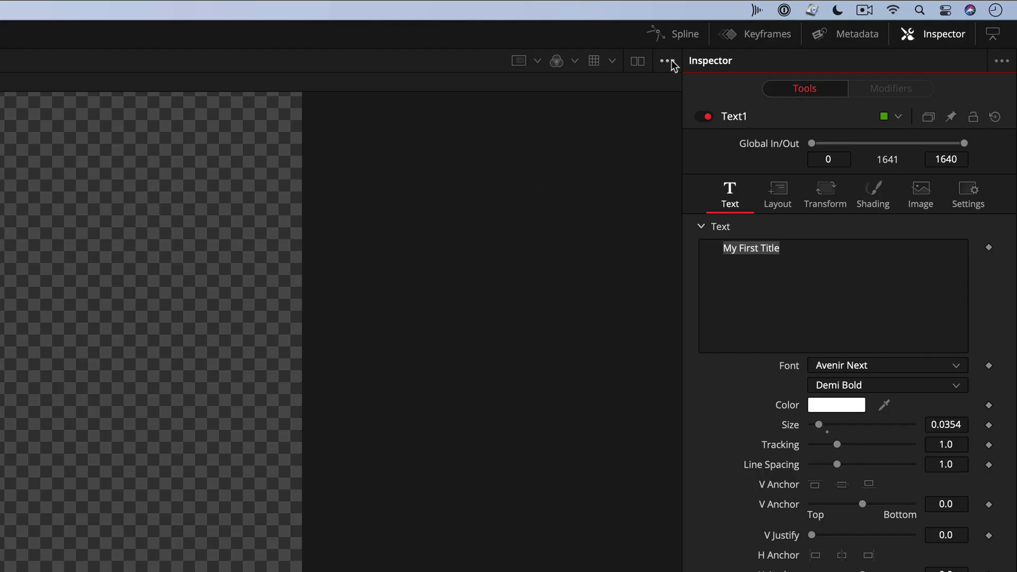
Turn off the checker underlay and drag Tab 1 left to position -0.2431, alignment -1.0
left_click(667, 62)
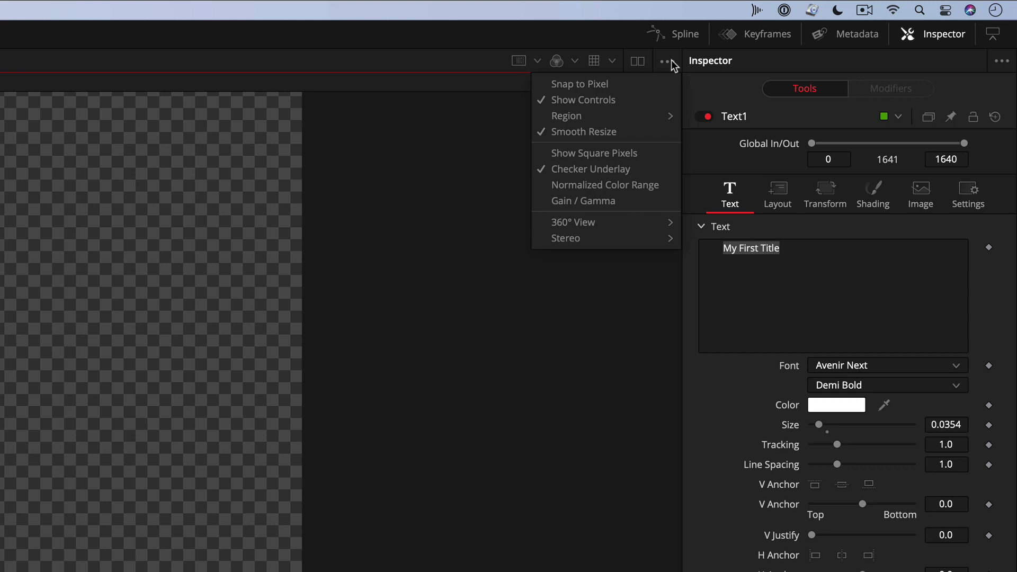
left_click(642, 169)
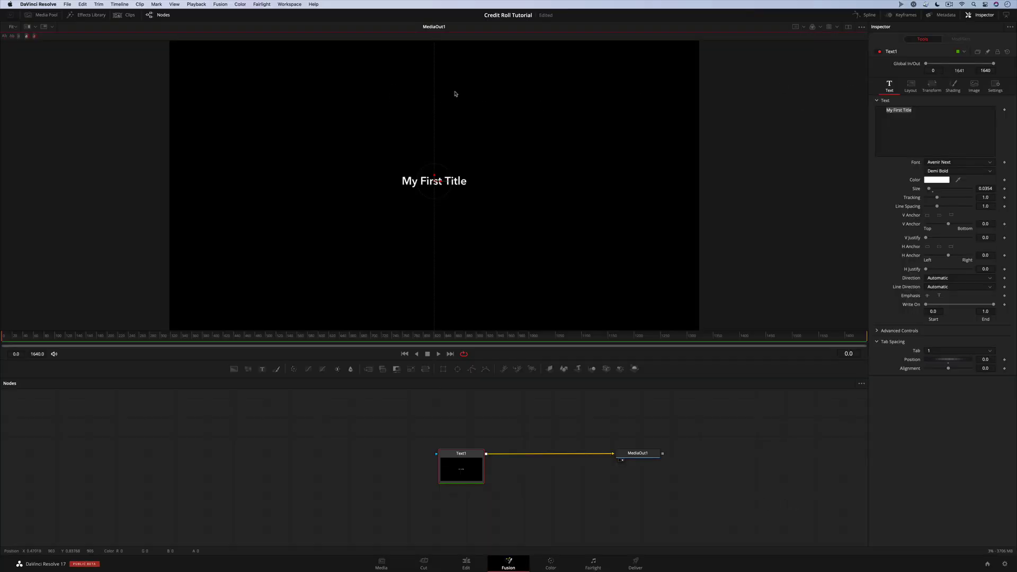
scroll(477, 115, "down", 2)
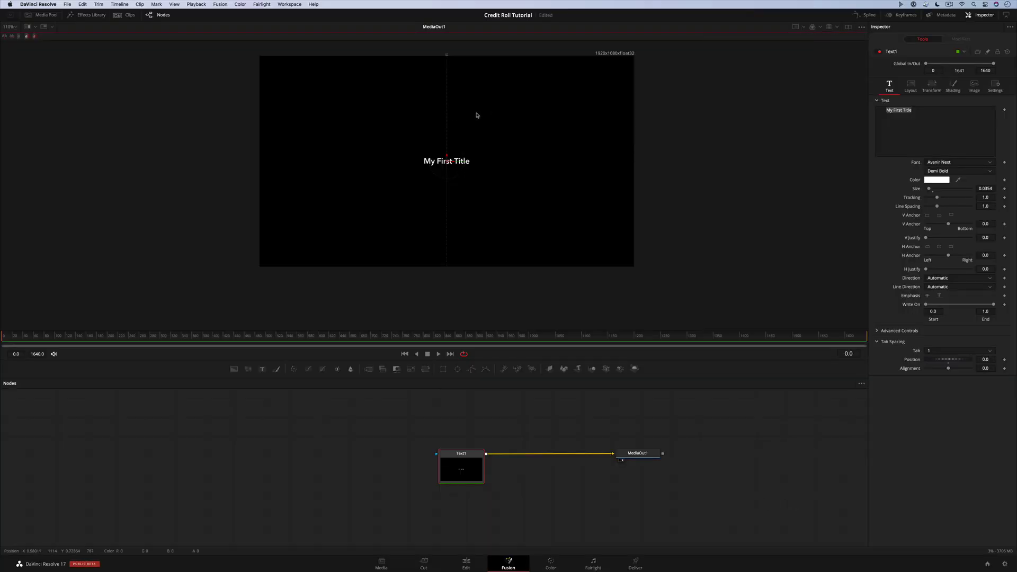
scroll(471, 122, "up", 1)
left_click_drag(471, 132, 478, 139)
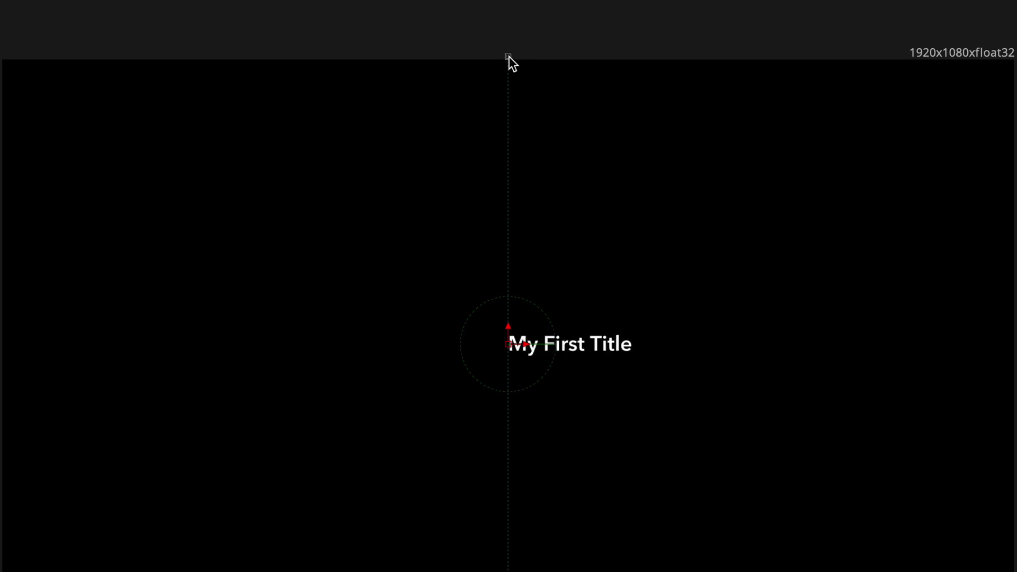
left_click_drag(507, 127, 261, 139)
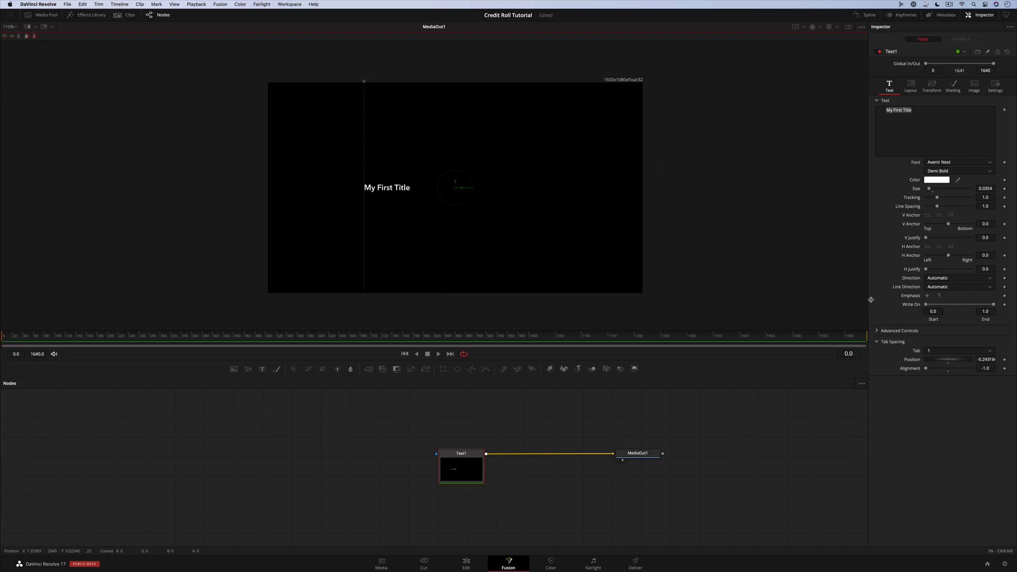
Reset Tab 1's Position and Alignment both to 0.0
left_click(982, 360)
type("0")
key("Tab")
type("0")
key("Return")
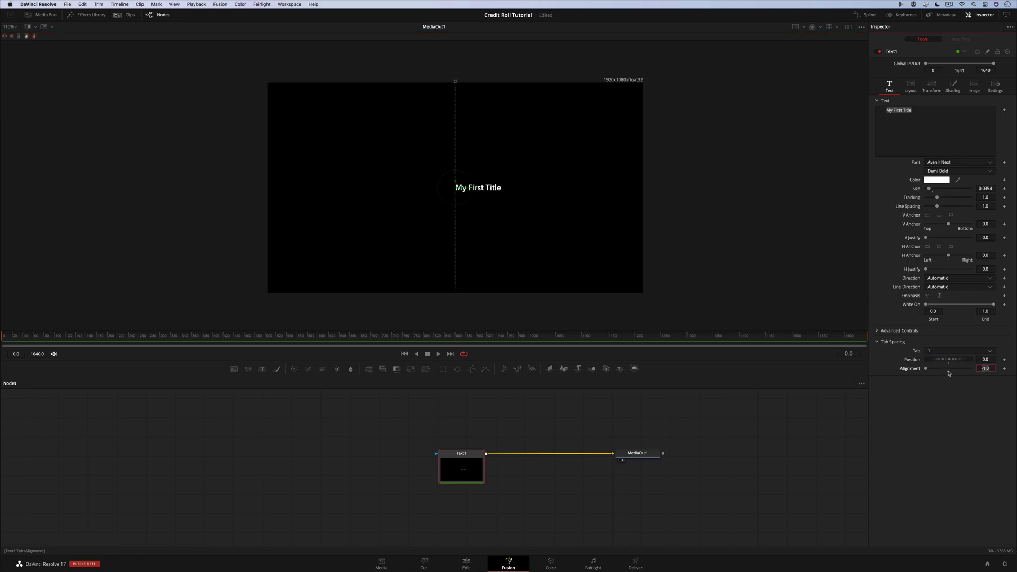
Add tab-indented 'Character Name' and 'ACTOR NAME' lines below the title
left_click(918, 109)
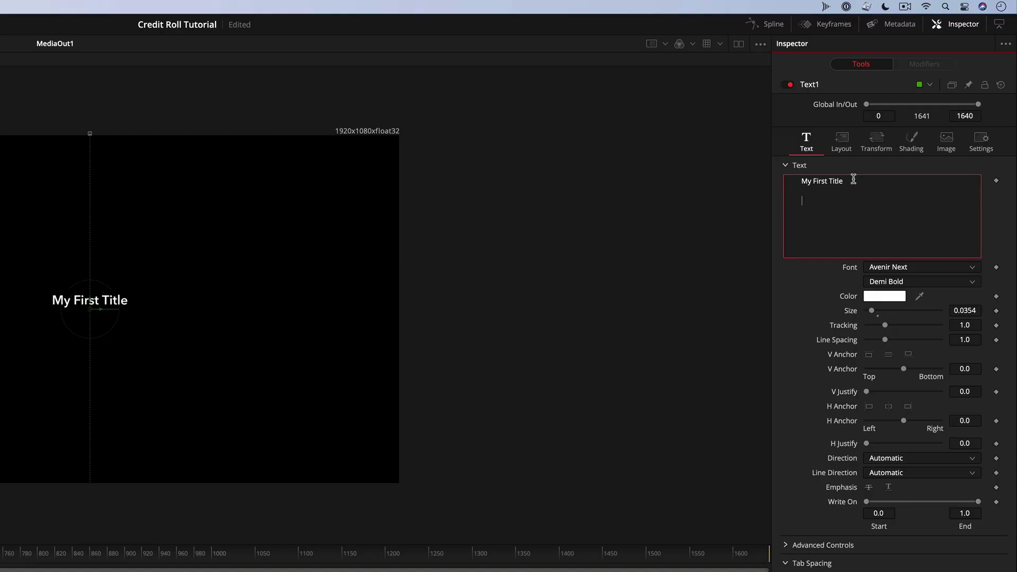
key("Return")
key("Return")
key("Tab")
type("Character Name")
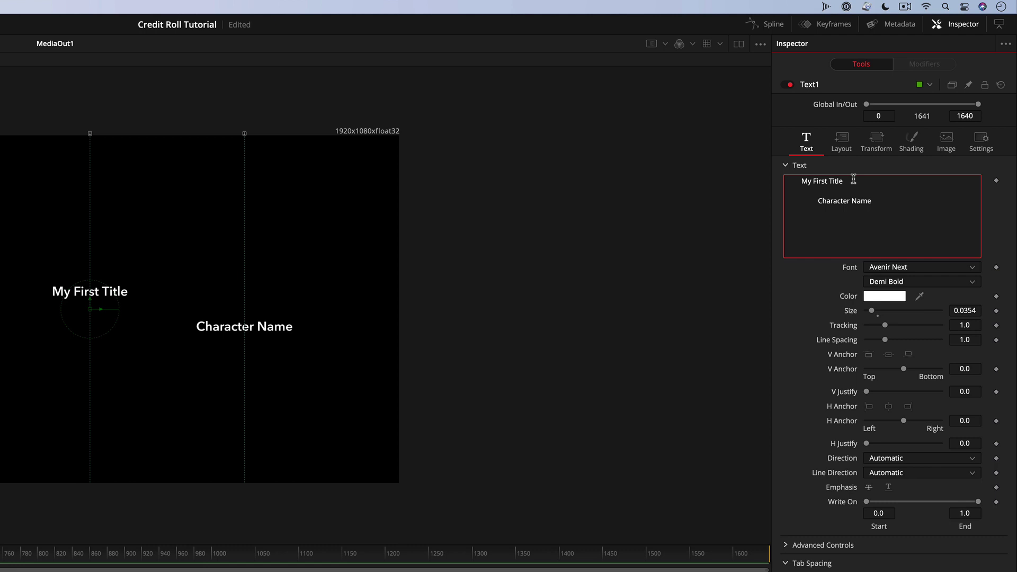
key("Return")
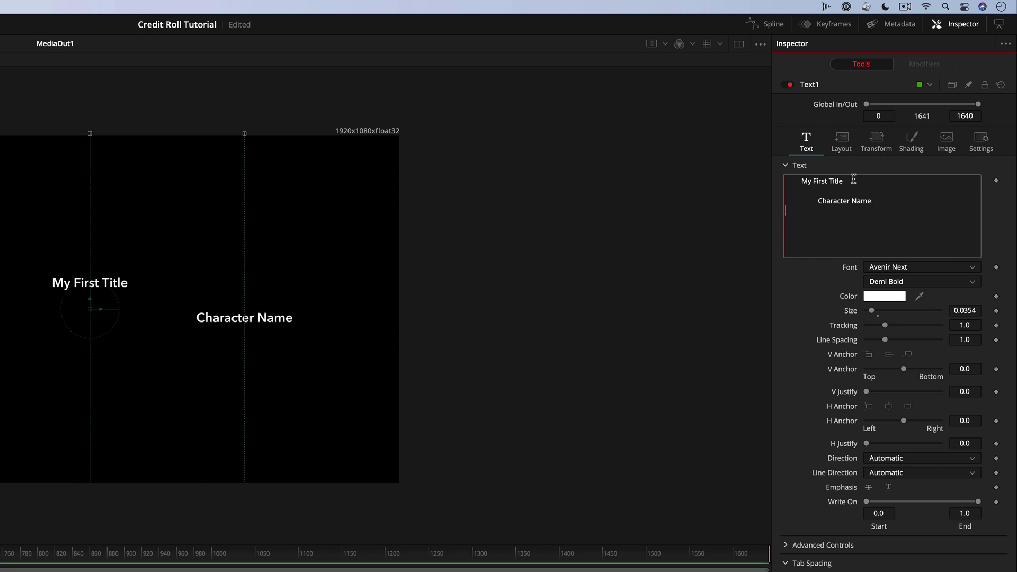
key("Tab")
key("Tab")
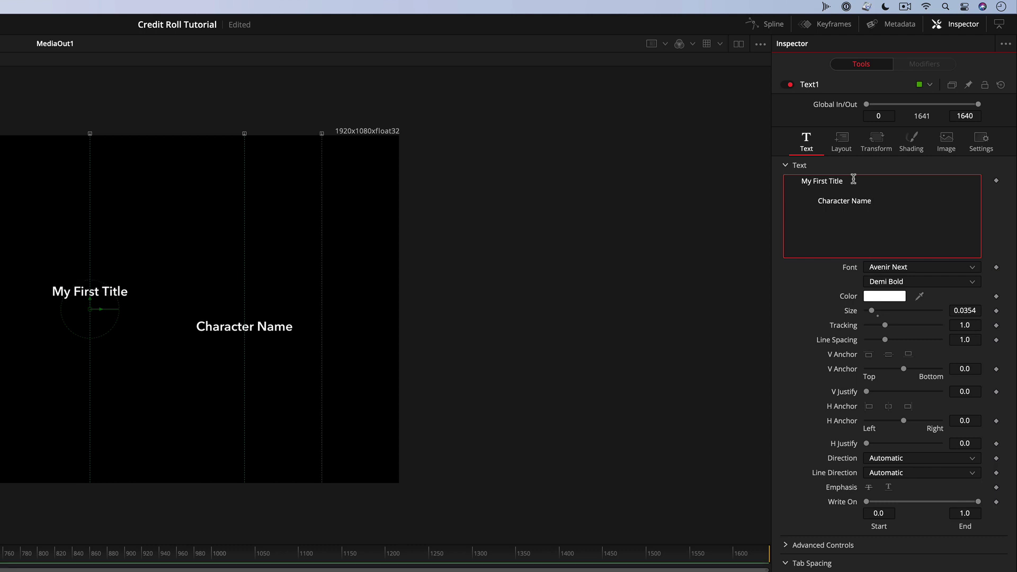
type("ACTOR NAME")
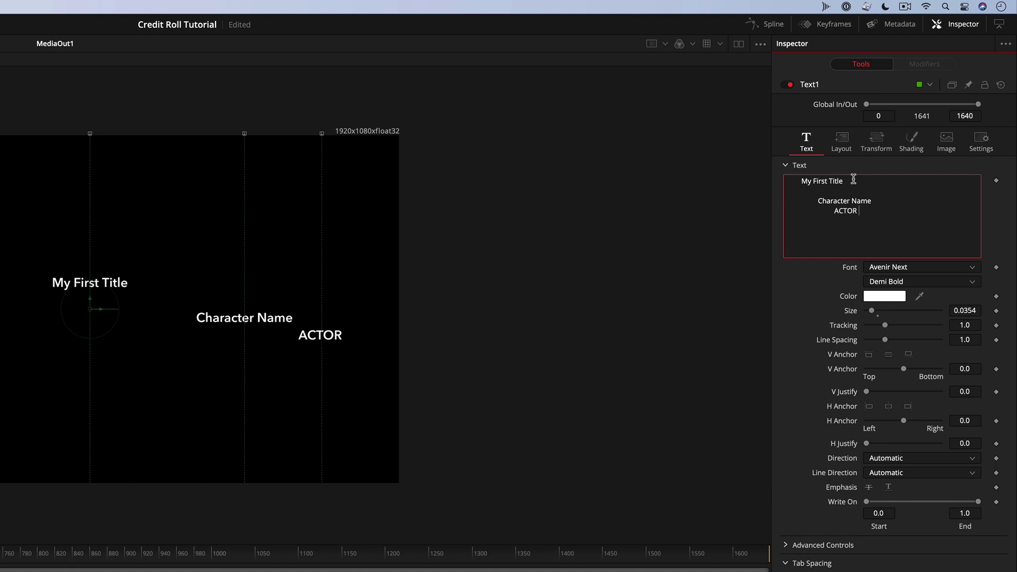
left_click(818, 202)
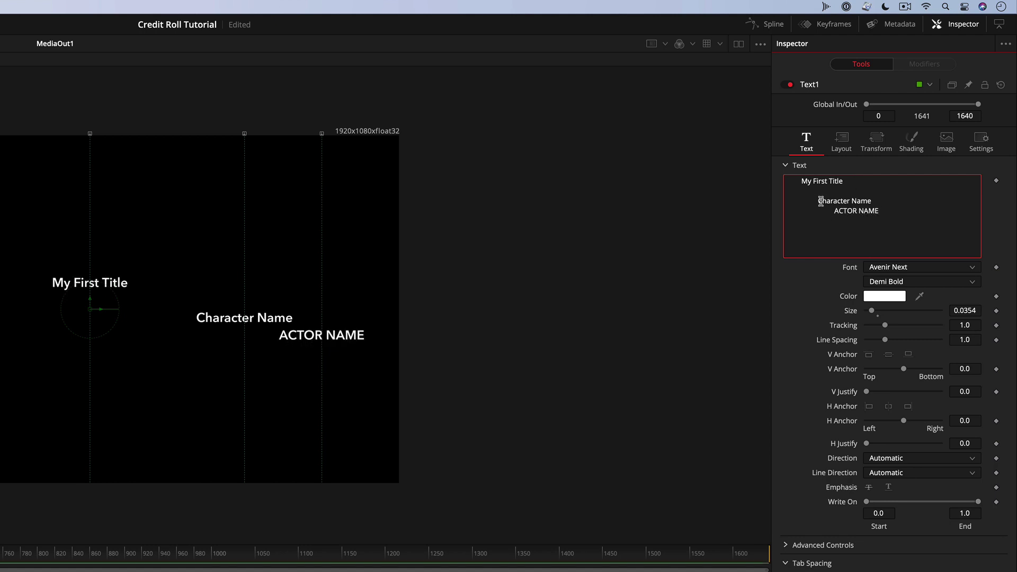
Set Tab 2's Alignment to 1.0 (right-aligned)
left_click(922, 571)
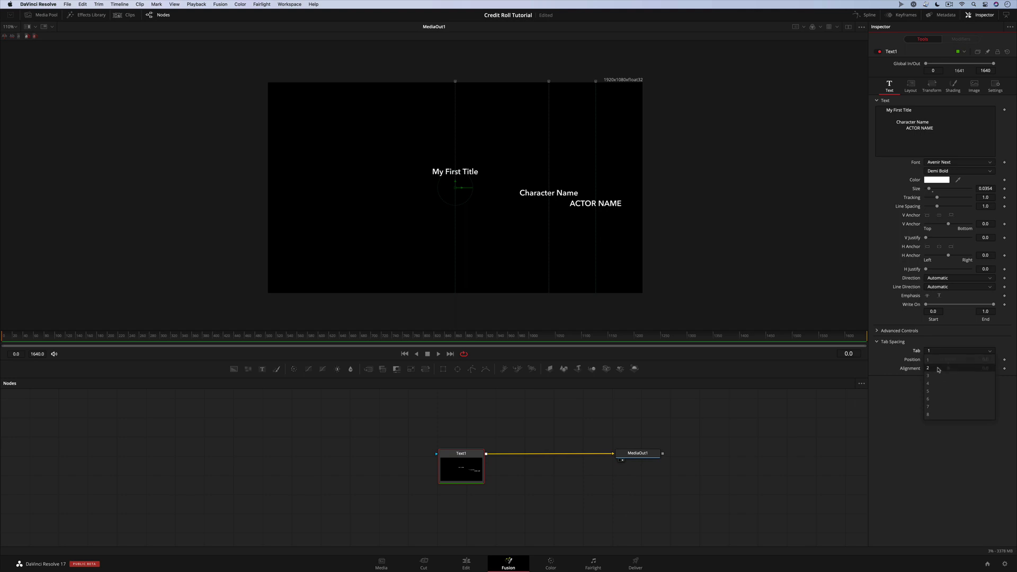
left_click(938, 369)
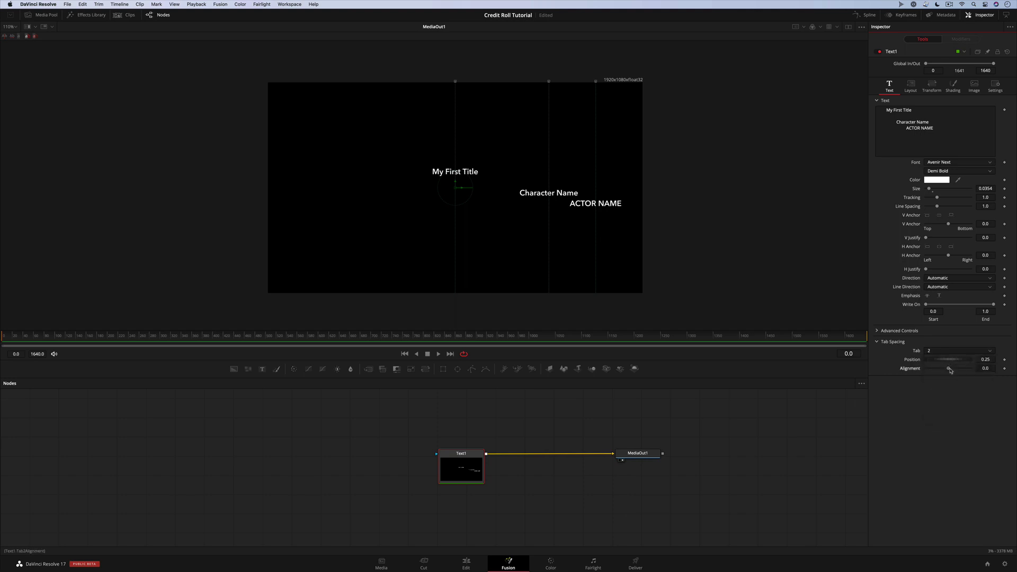
mouse_move(950, 370)
left_mouse_down()
mouse_move(987, 368)
mouse_move(912, 364)
mouse_move(950, 364)
left_mouse_up()
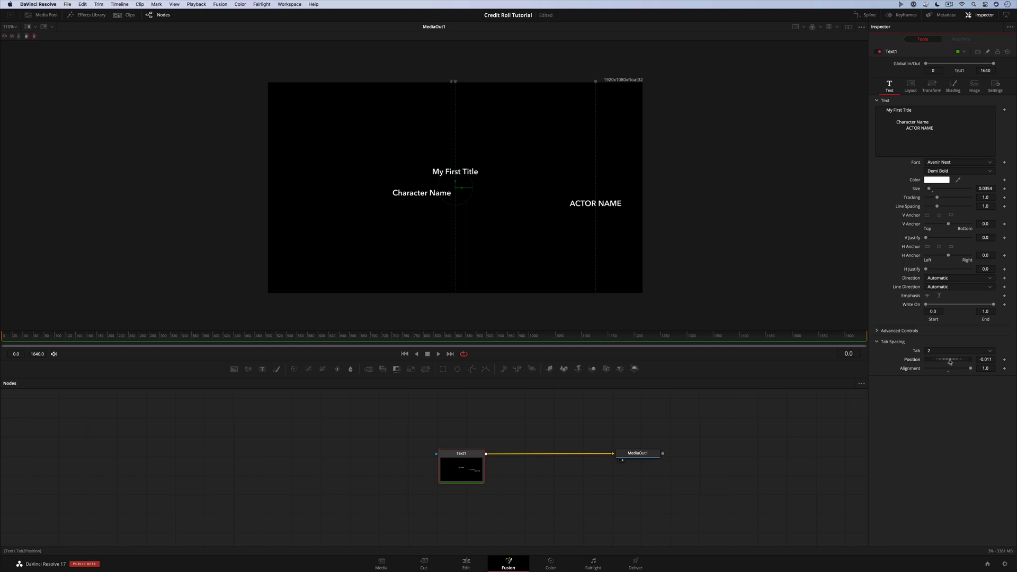
Give Tab 3 Alignment -1.0 and Position 0.011
scroll(949, 352, "down", 1)
mouse_move(947, 371)
left_mouse_down()
mouse_move(959, 370)
mouse_move(906, 373)
mouse_move(934, 366)
left_mouse_up()
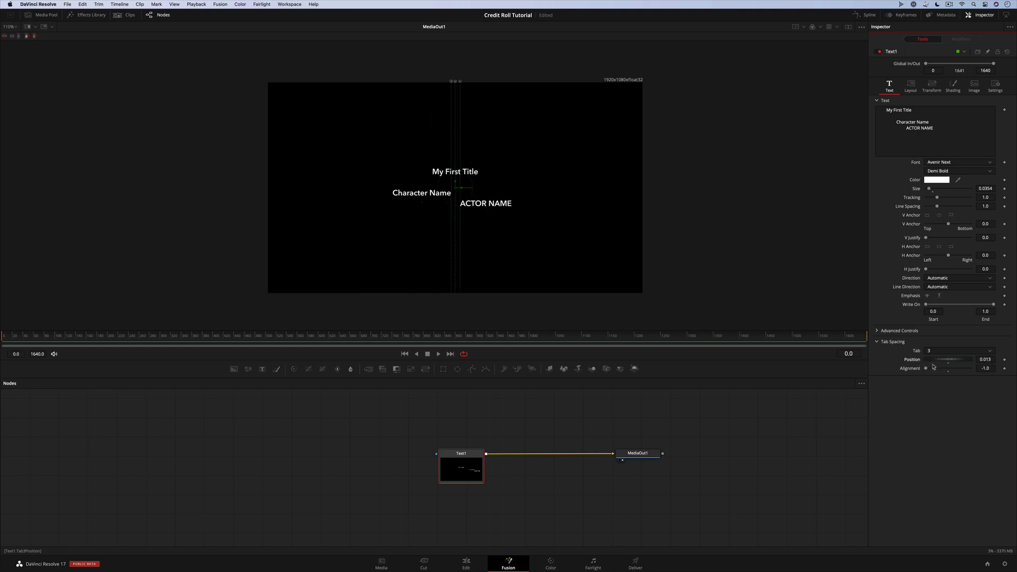
left_click(979, 361)
type("0.011")
key("Tab")
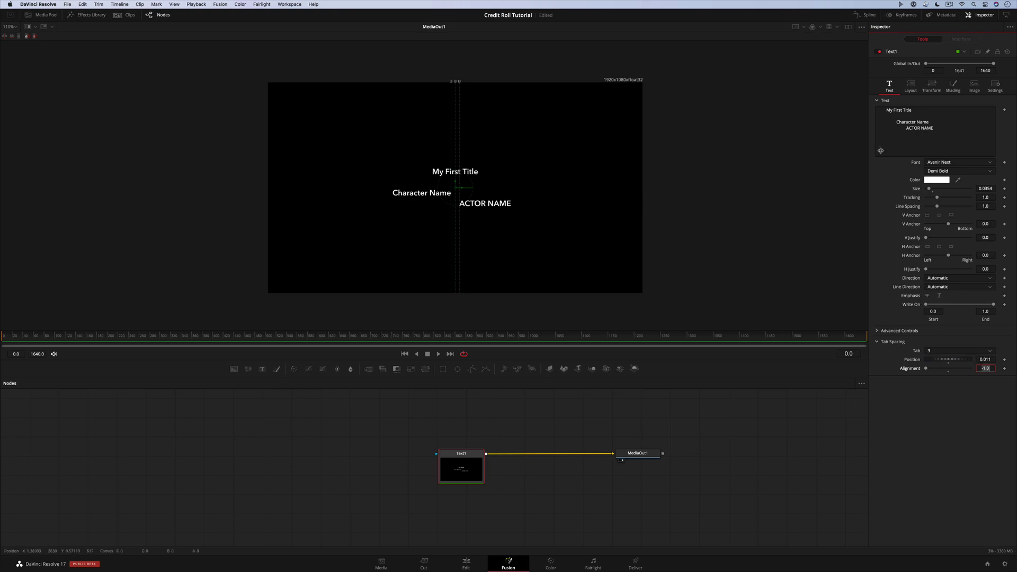
Join ACTOR NAME onto the Character Name line, separated by a tab
left_click(905, 129)
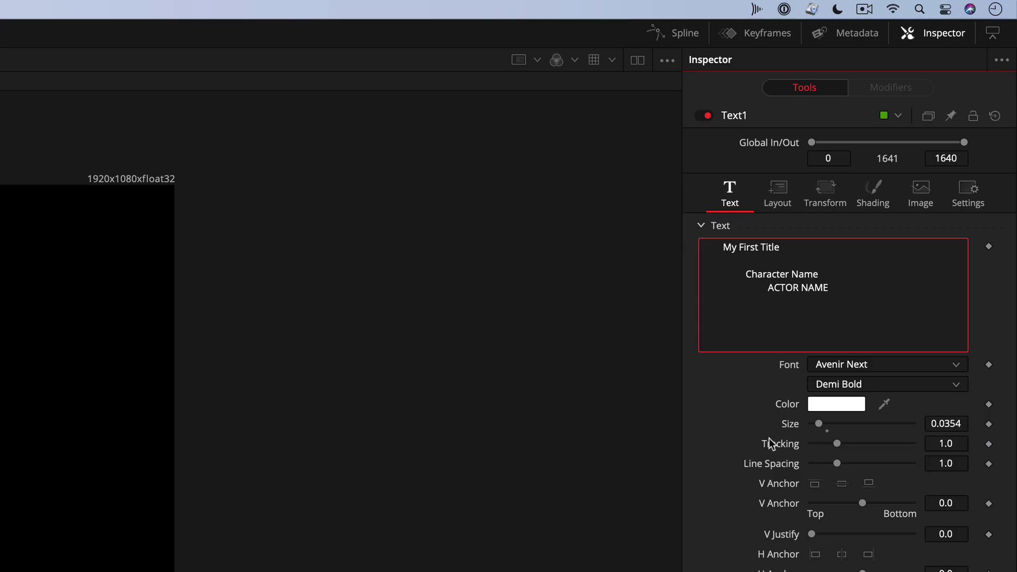
key("BackSpace")
key("BackSpace")
key("BackSpace")
key("BackSpace")
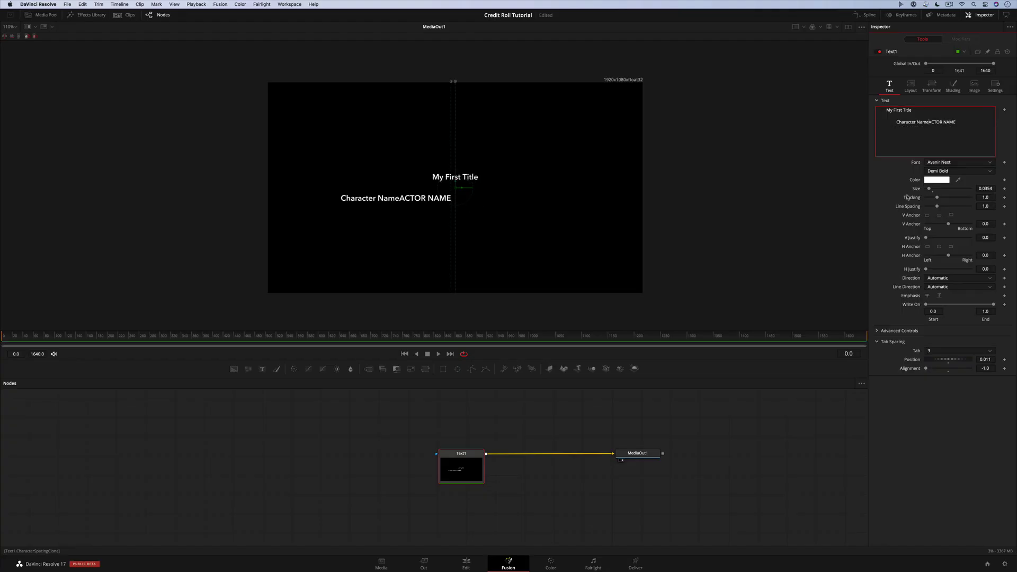
key("Tab")
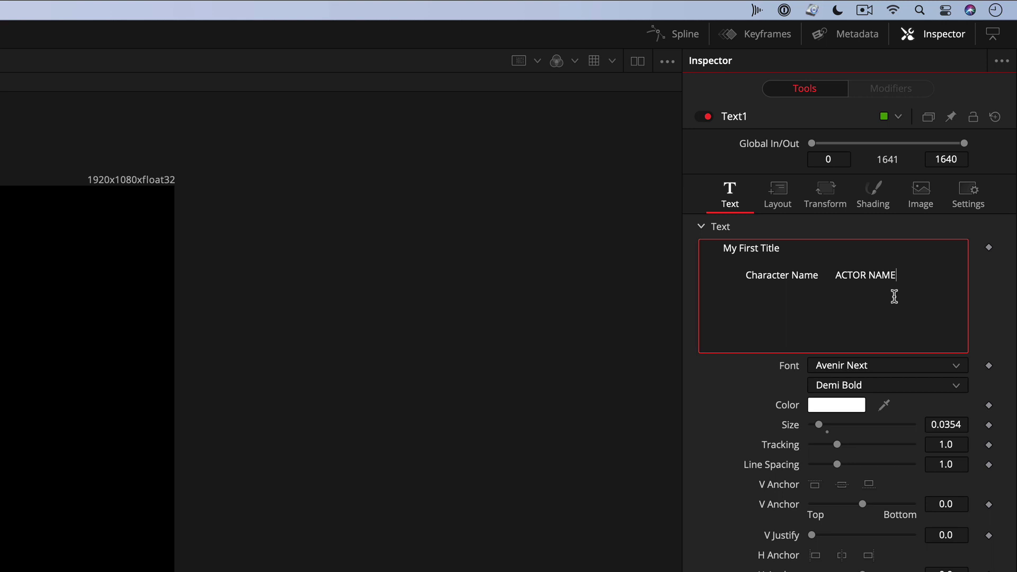
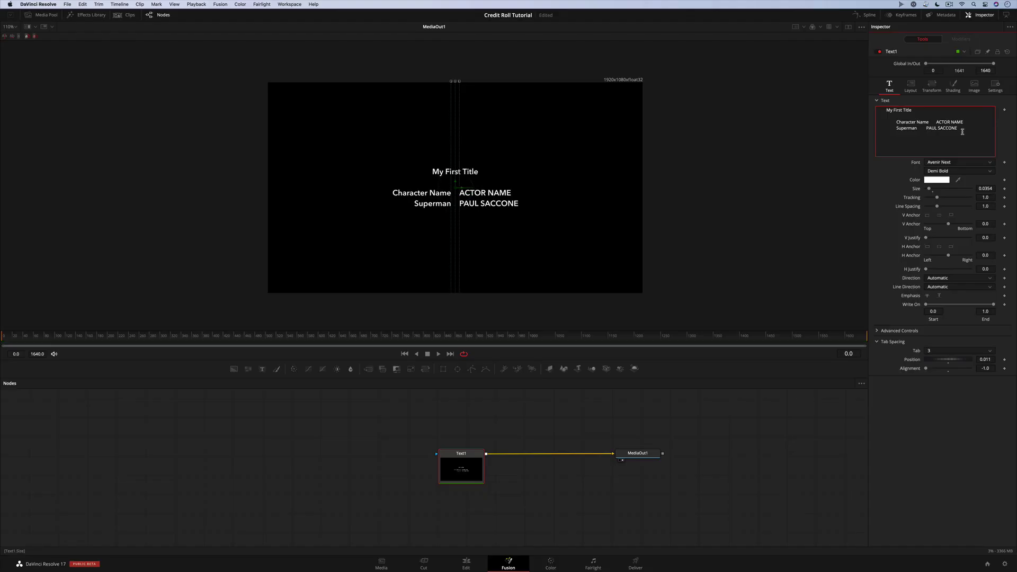
Add tab-separated Superman and Batman lines with their actors' names, then save the project
key("Return")
type("Batman\t")
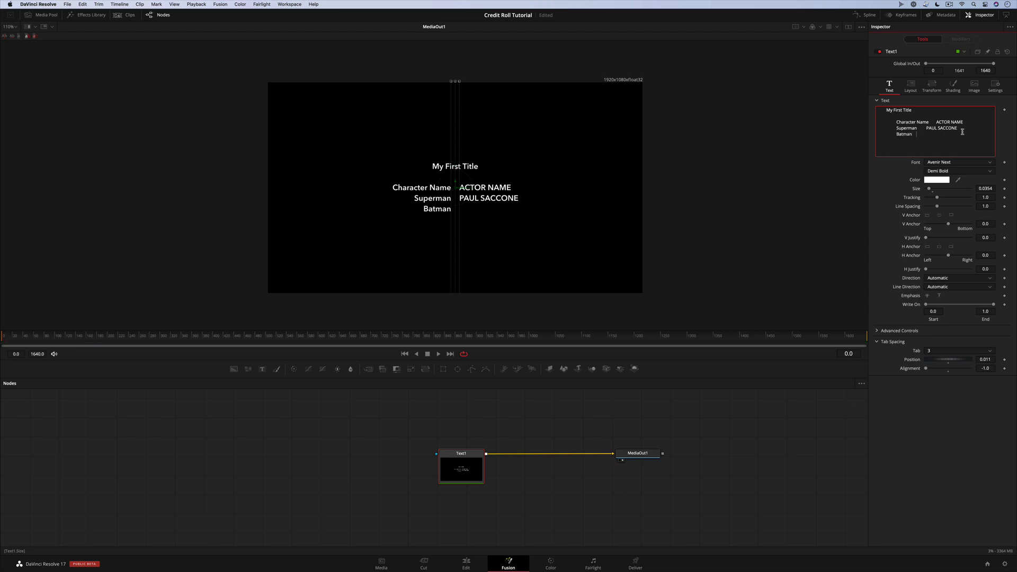
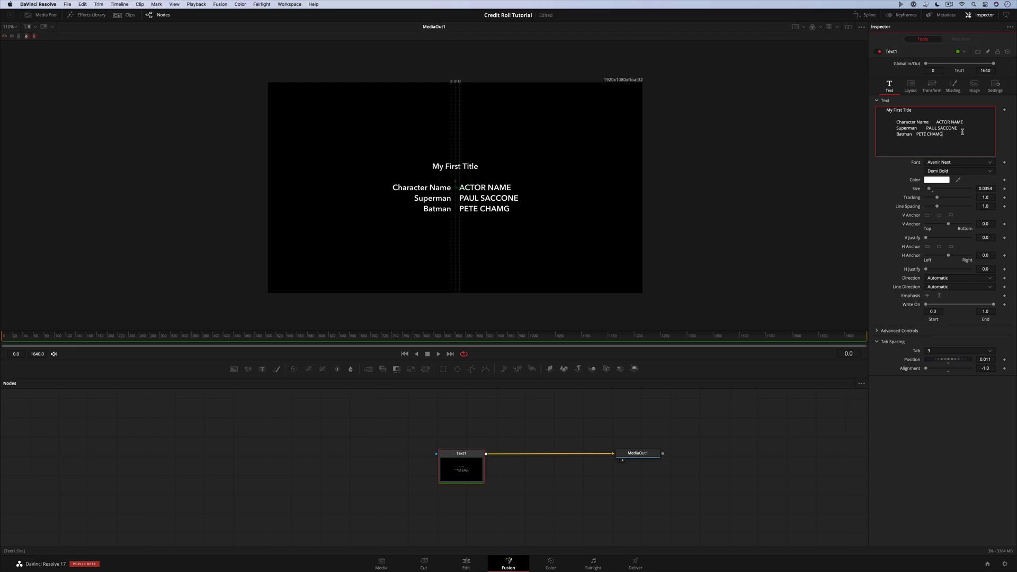
key("Return")
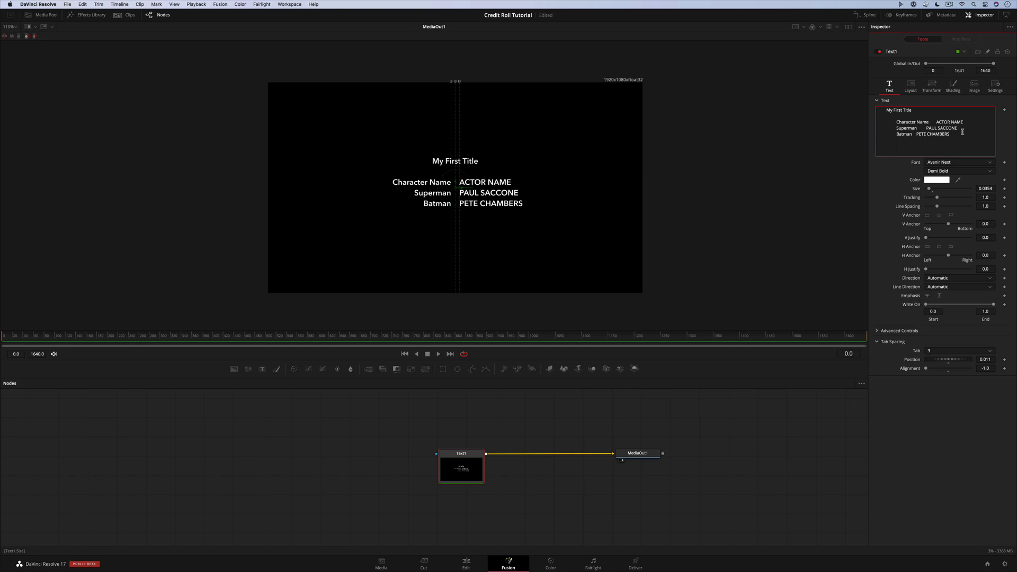
key("super+s")
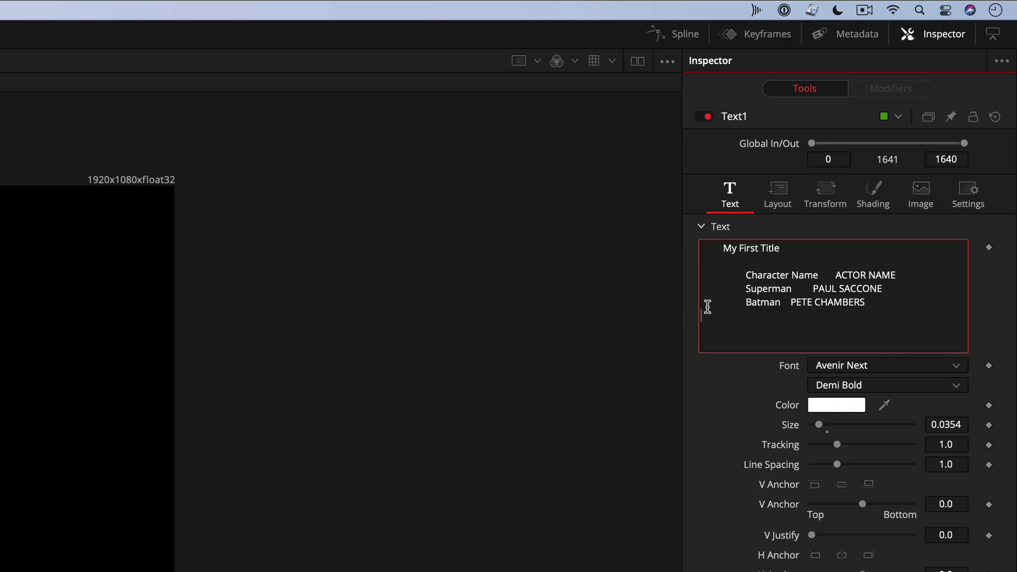
Add Character Level Styling to the text and show its modifier settings
right_click(891, 134)
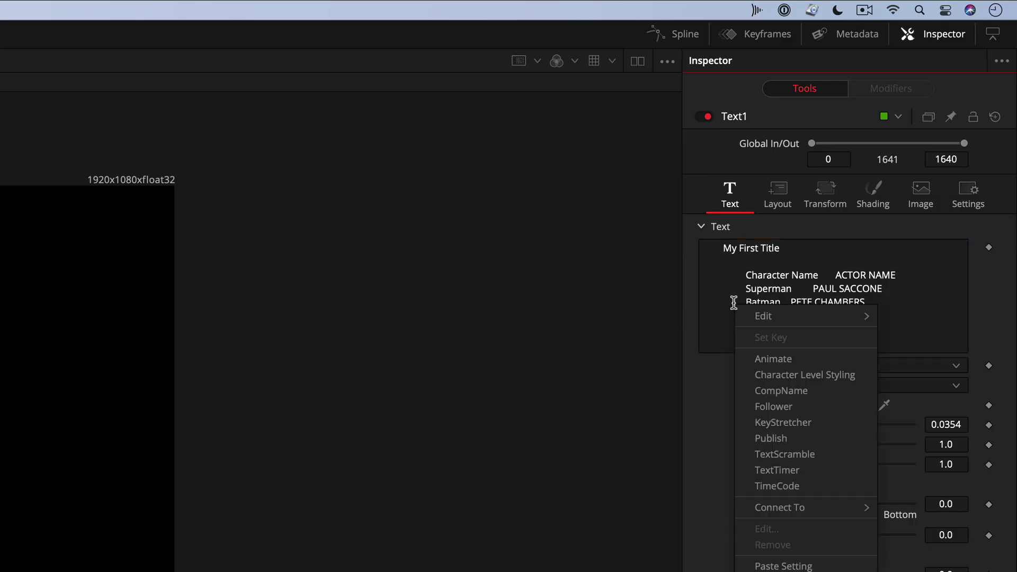
left_click(867, 374)
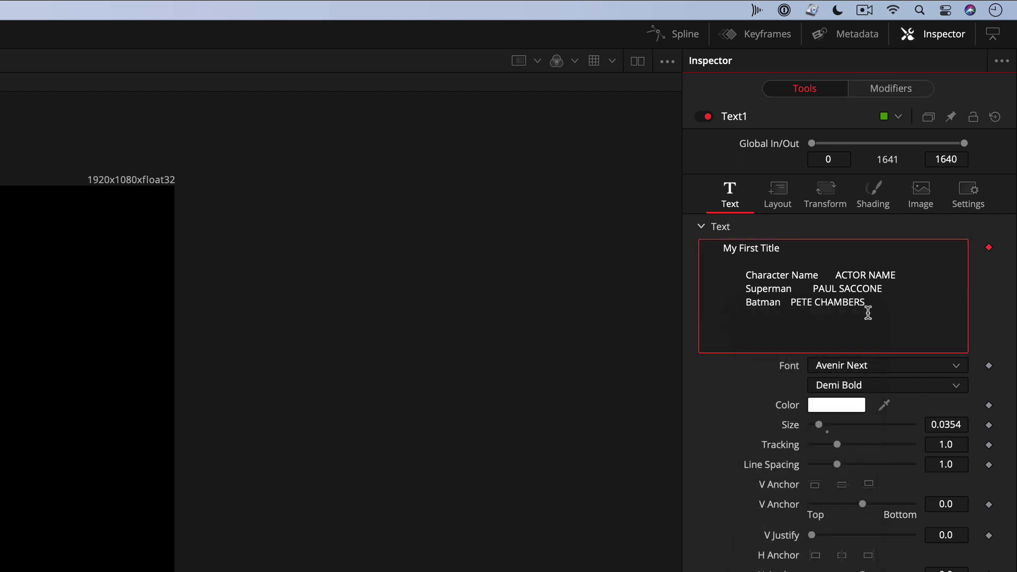
left_click(881, 89)
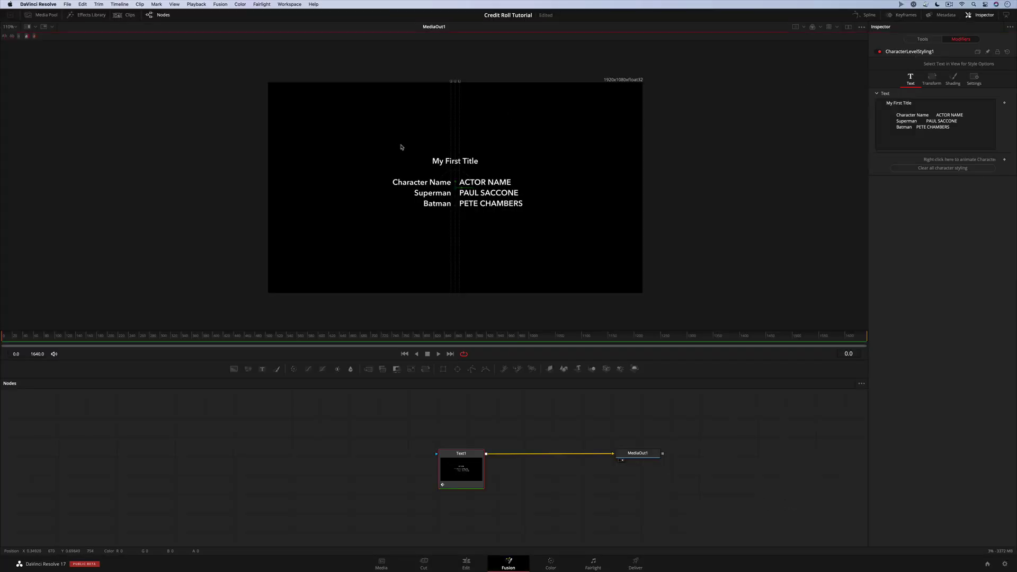
Give the 'My First Title' characters the Manus Smooth_TRIAL font at a larger size
left_click_drag(399, 145, 511, 173)
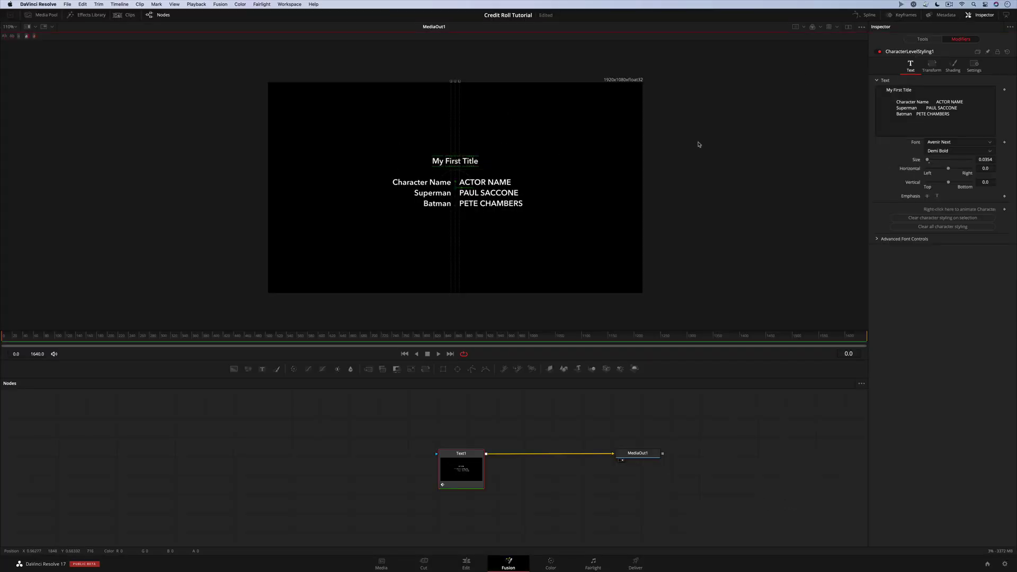
left_click(990, 142)
scroll(998, 157, "down", 15)
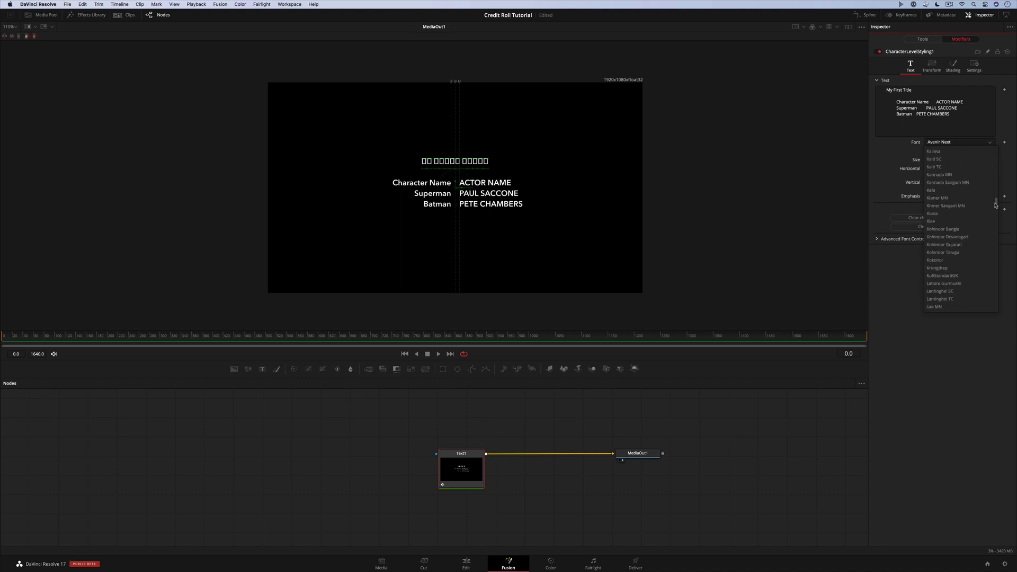
left_click(951, 174)
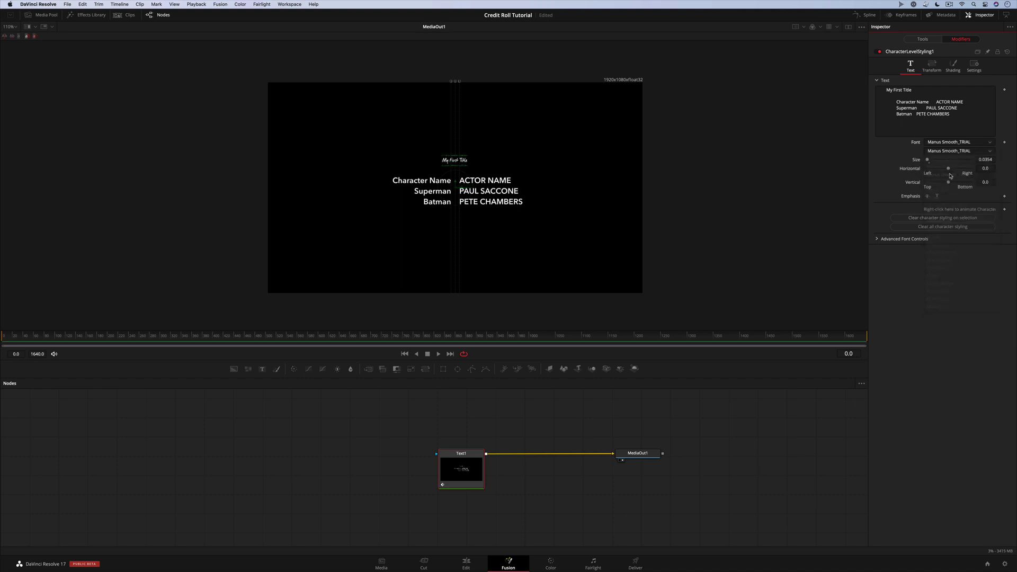
left_click_drag(928, 160, 932, 162)
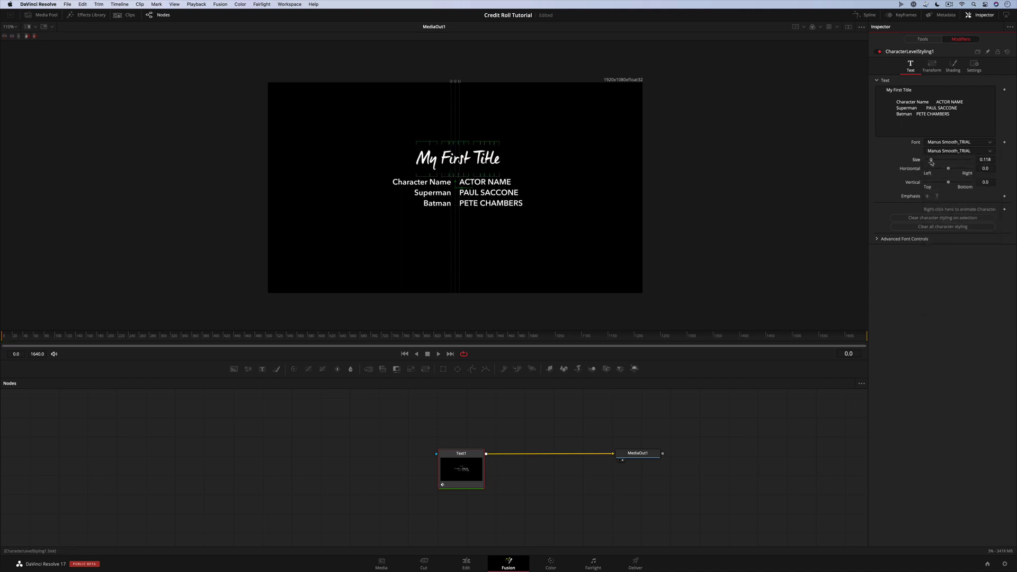
left_click(784, 196)
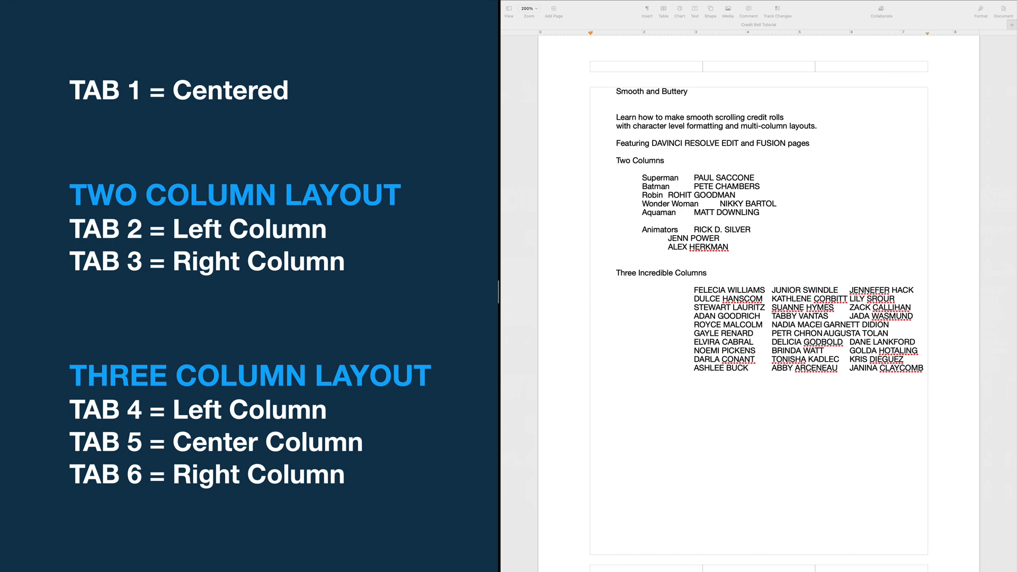
Click into the Pages document 'Credit Roll Tutorial' to make it active for editing
left_click(579, 183)
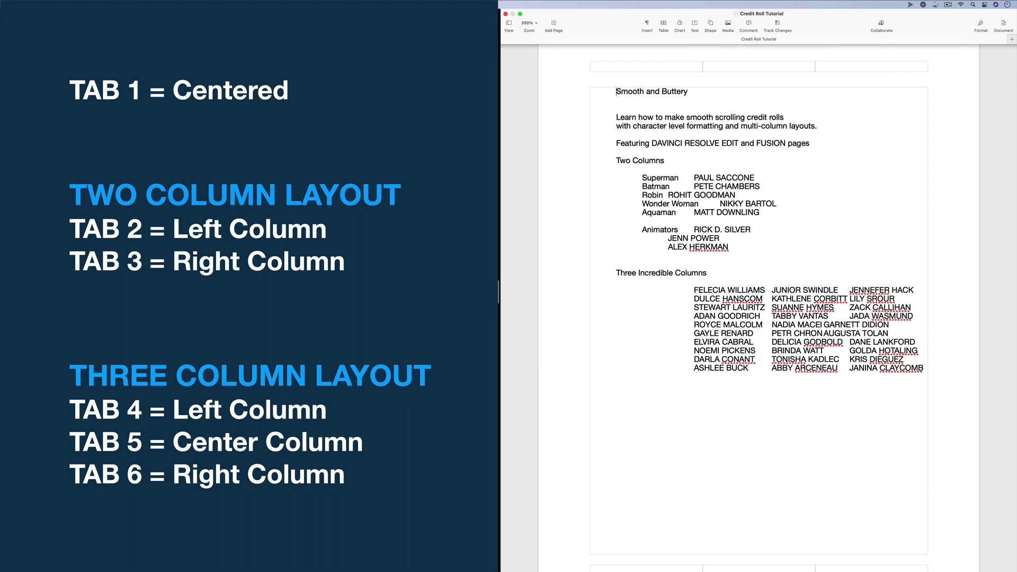
Show invisibles and inspect the tabs before the heading, intro lines and Superman line
key("super+shift+i")
left_click_drag(599, 90, 613, 90)
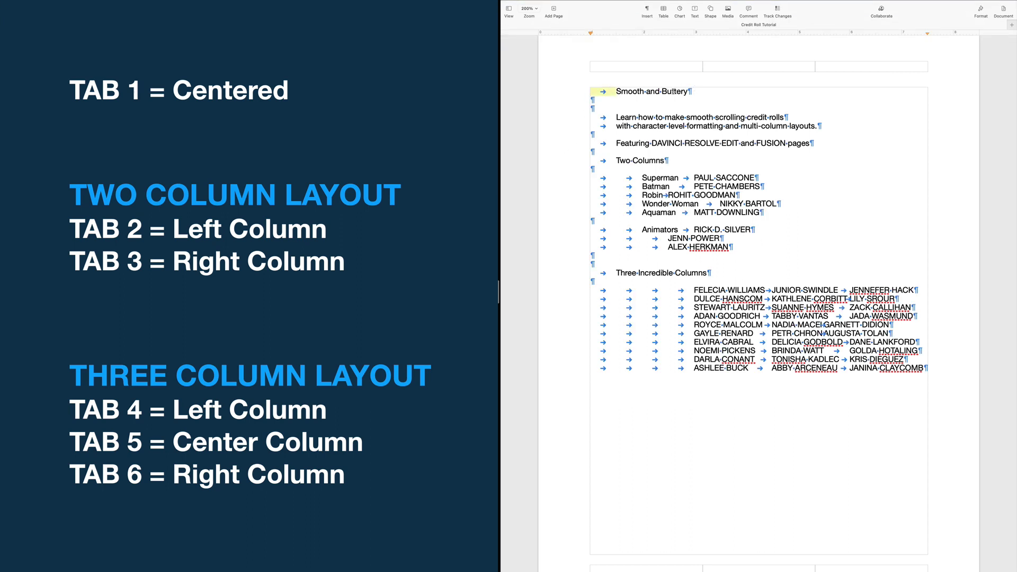
left_click_drag(595, 115, 609, 142)
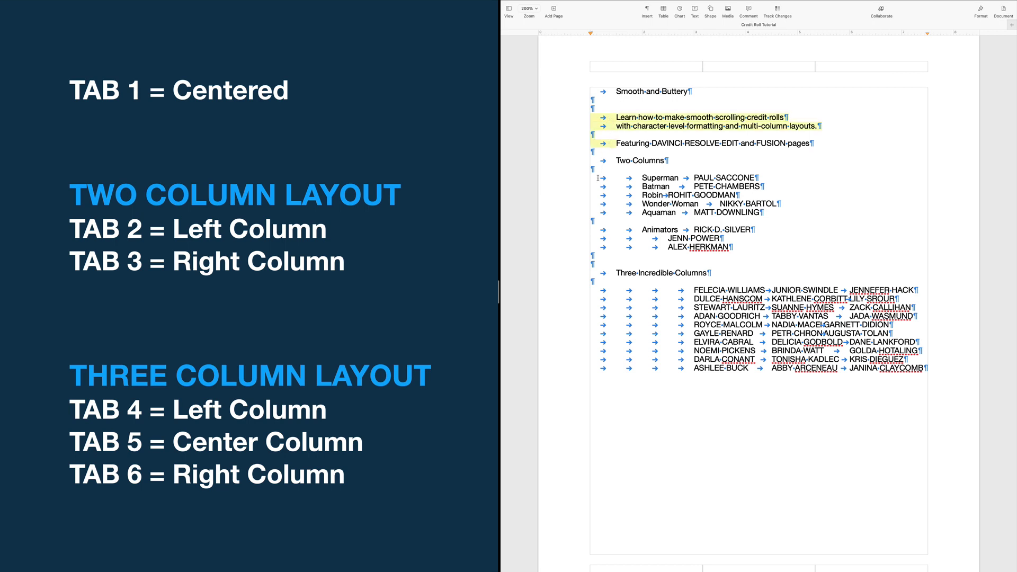
left_click_drag(598, 179, 683, 178)
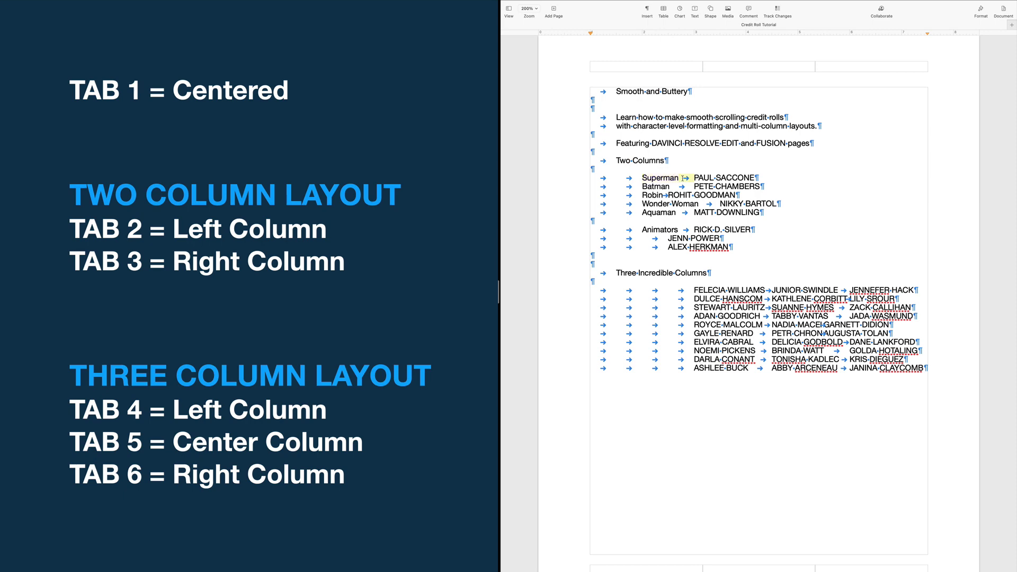
double_click(713, 177)
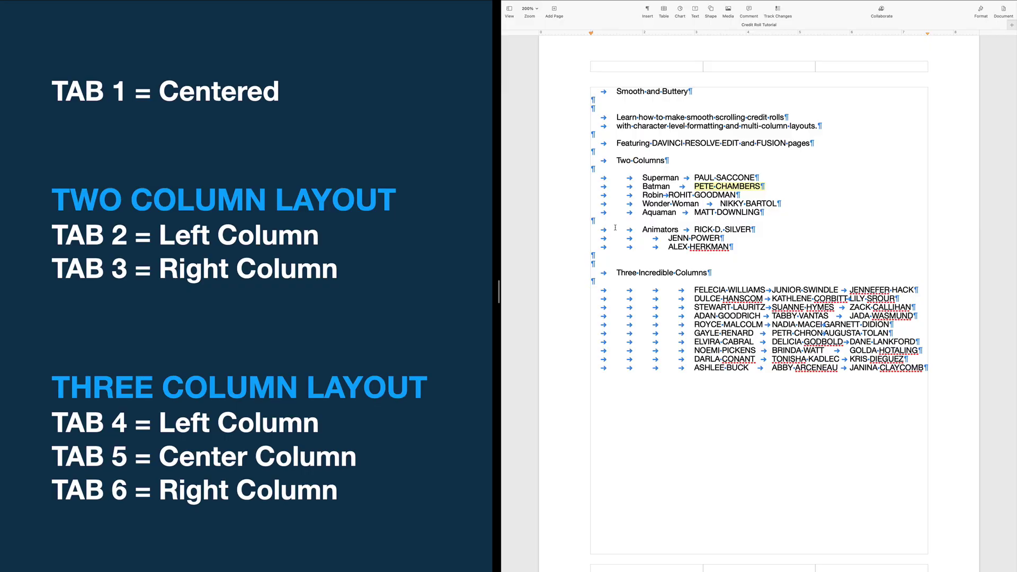
Inspect the three-column line's tabs, then select all the text and return to Resolve
left_click_drag(598, 292, 695, 290)
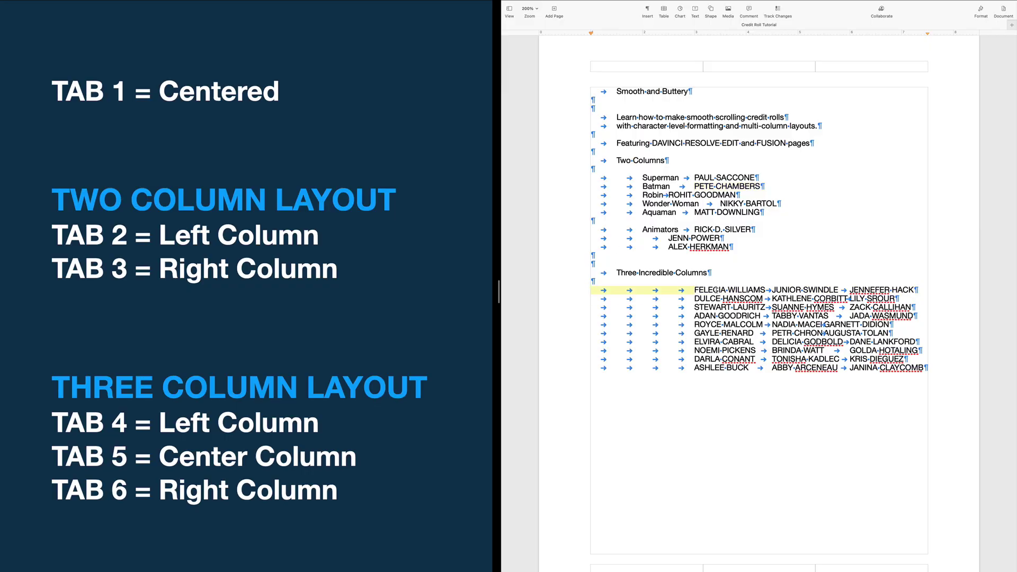
left_click_drag(766, 290, 772, 289)
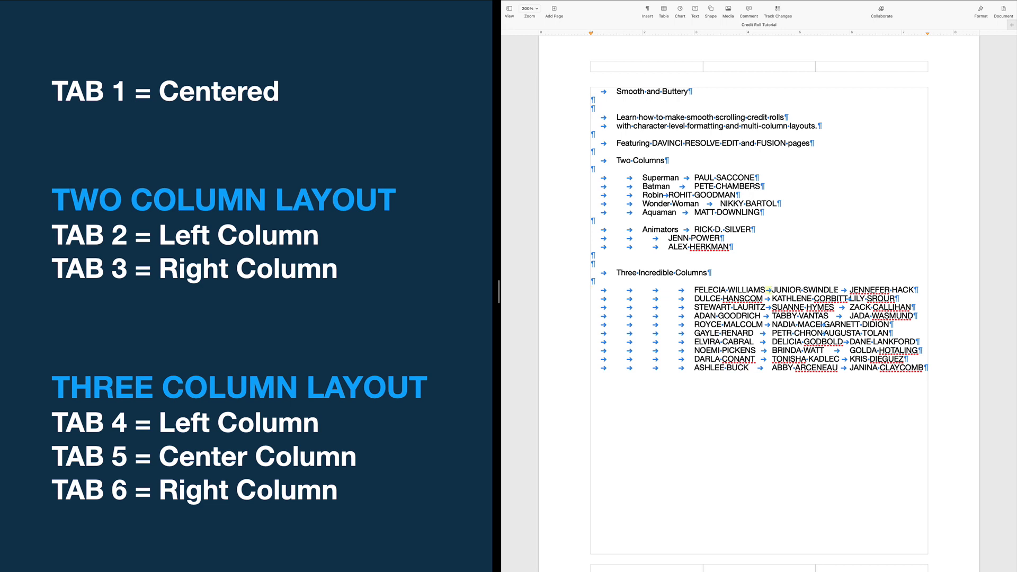
left_click_drag(840, 290, 849, 290)
left_click(730, 324)
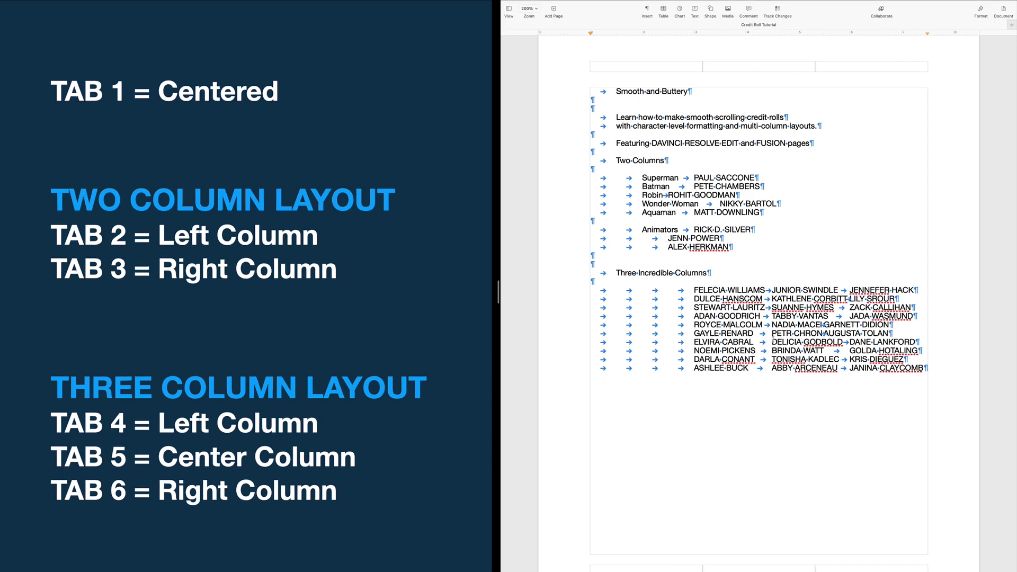
key("super+a")
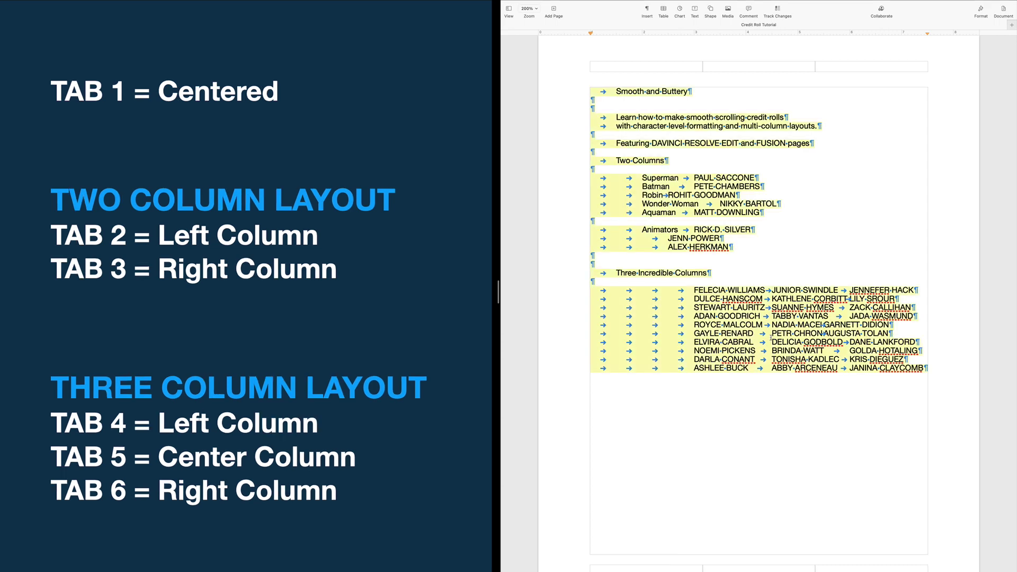
key("super+Tab")
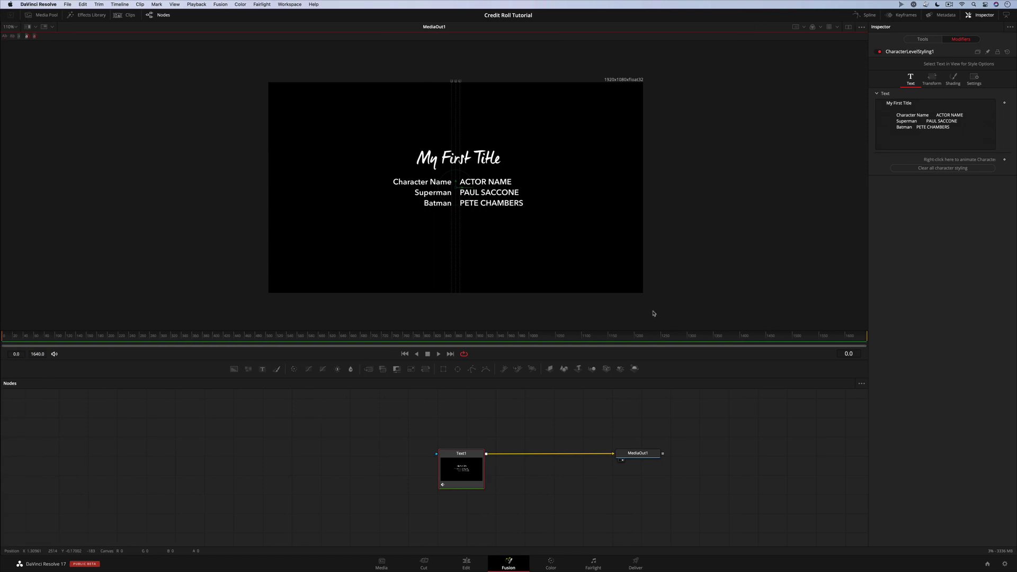
Replace the old Text1 with a new Text node wired to MediaOut1, holding the pasted credits
left_click(467, 462)
key("Delete")
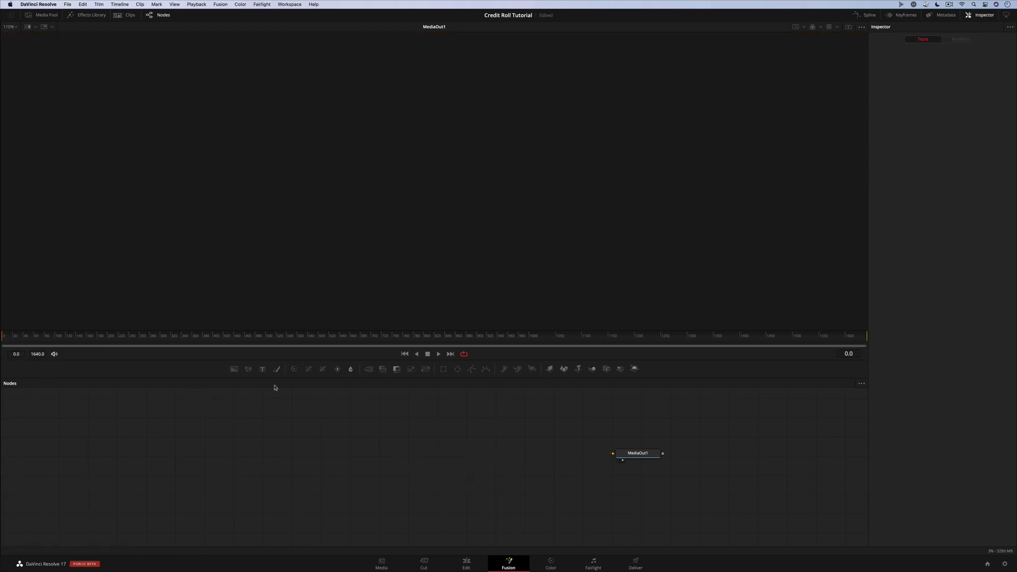
left_click_drag(262, 370, 463, 465)
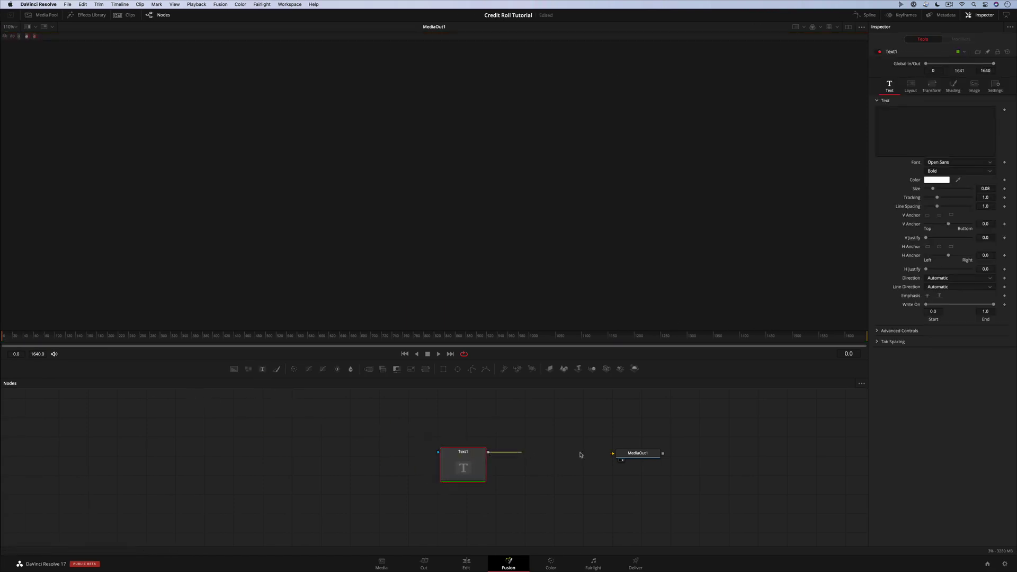
left_click_drag(580, 455, 613, 453)
left_click(908, 147)
key("super+v")
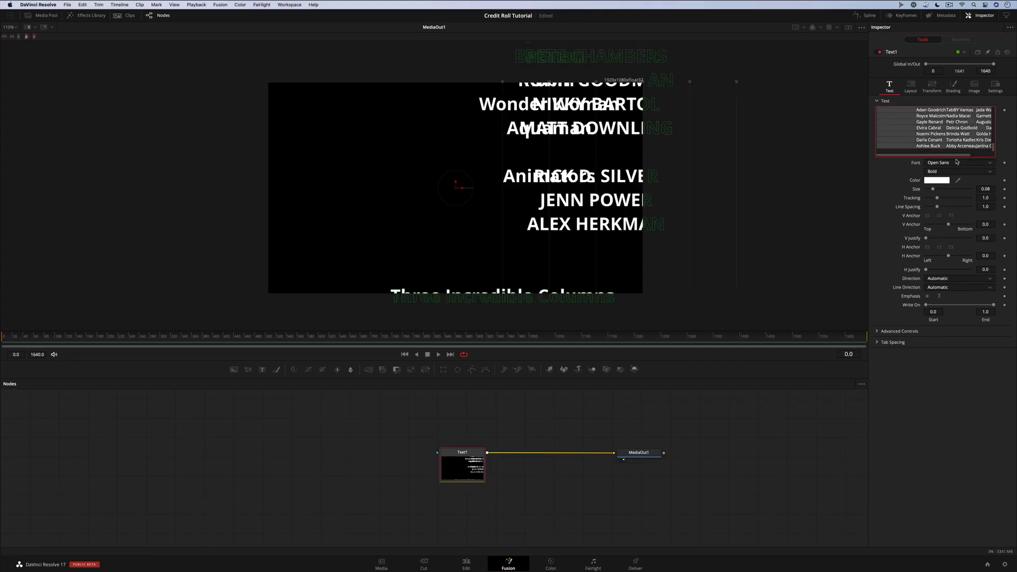
Set the text font to Avenir Next Demi Bold at size 0.0276
left_click(988, 162)
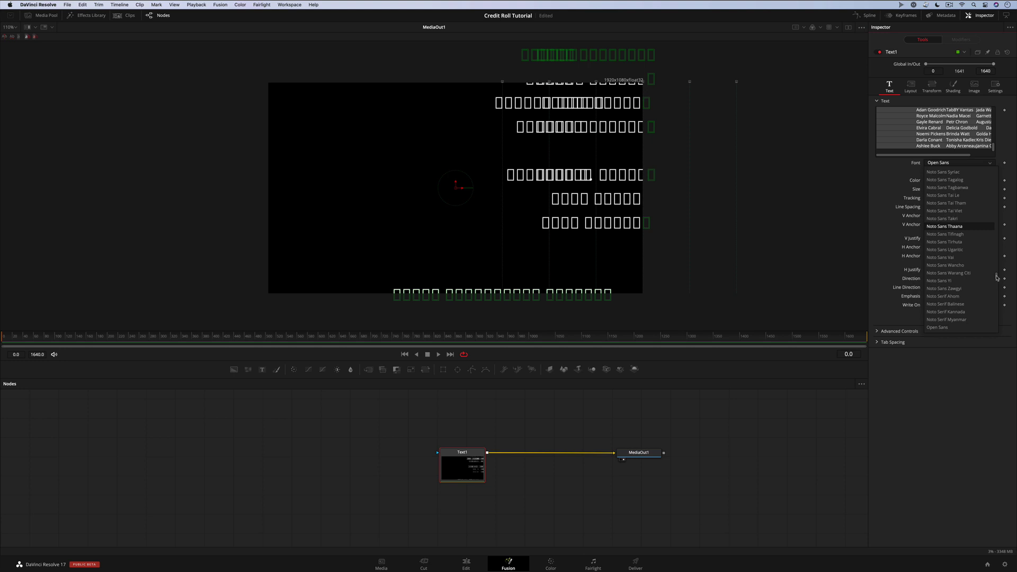
scroll(994, 224, "up", 15)
left_click_drag(996, 184, 996, 180)
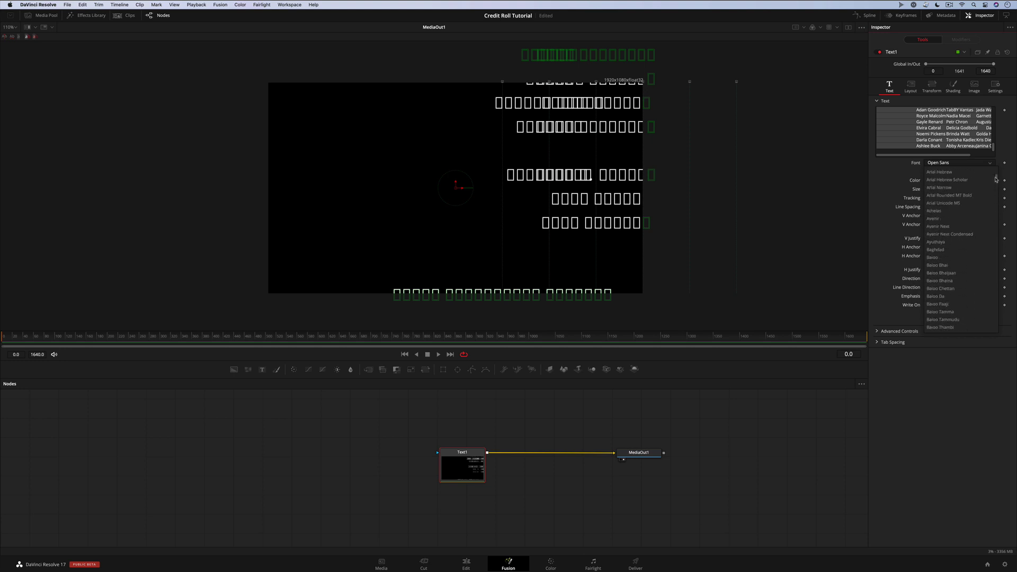
left_click(938, 227)
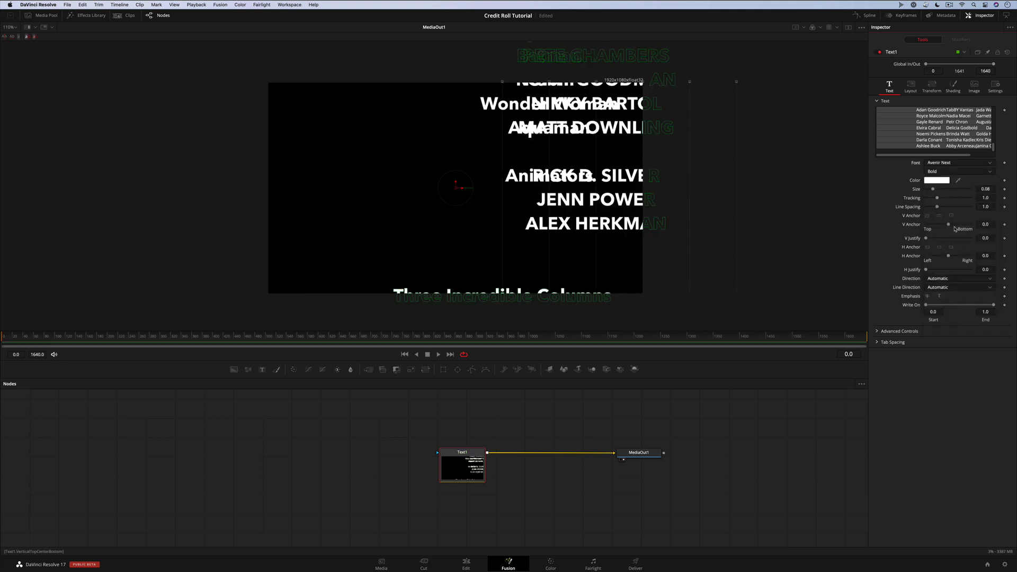
left_click(938, 172)
left_click(939, 189)
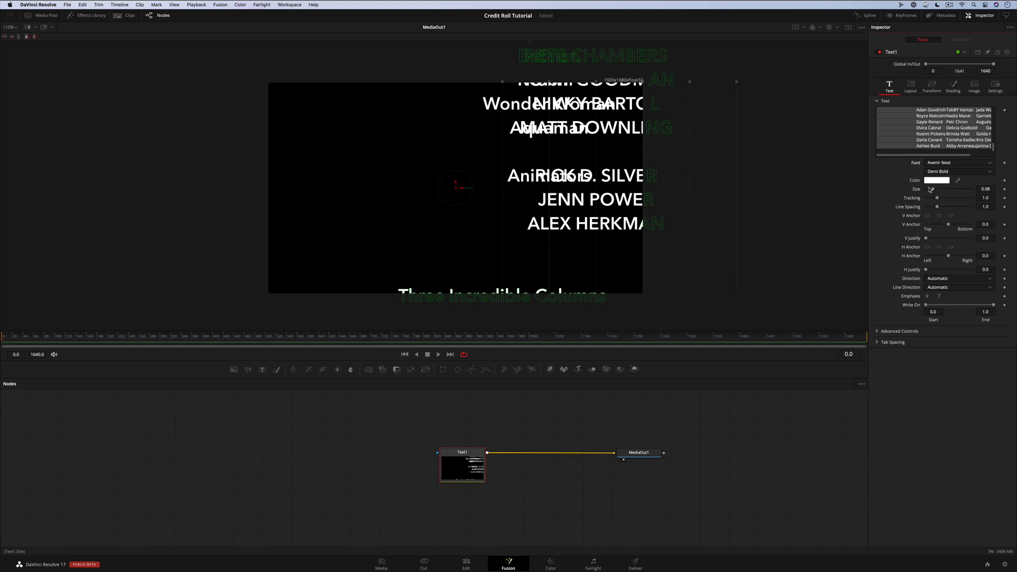
left_click_drag(933, 190, 928, 190)
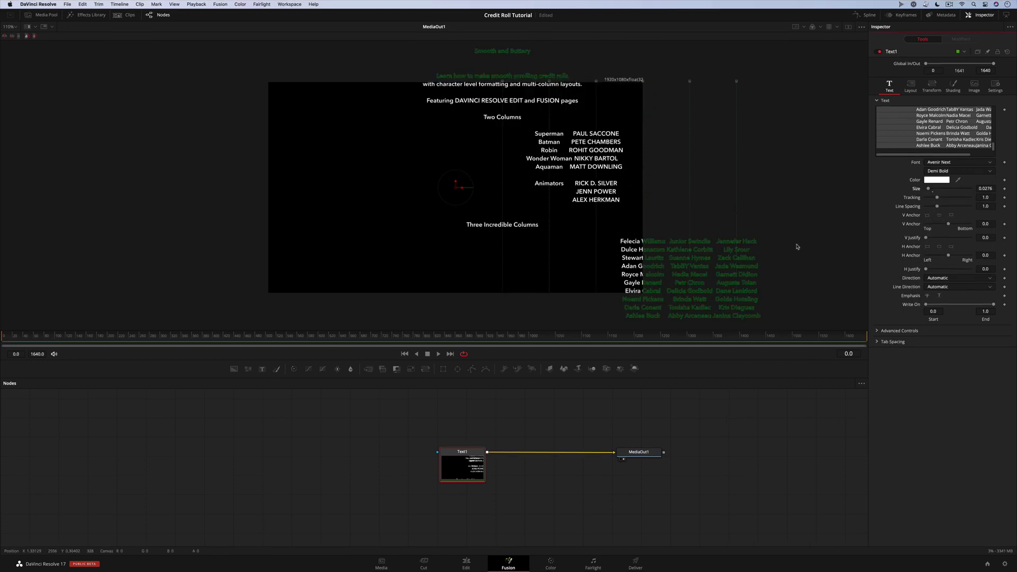
Under Tab Spacing, set tab 2 to position -0.009 with alignment 1.0
left_click(878, 341)
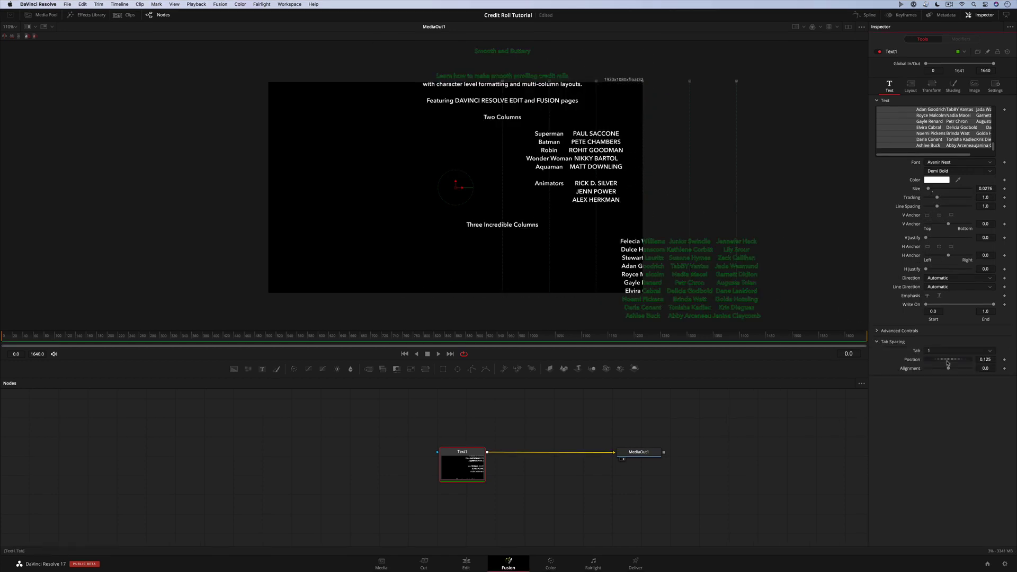
left_click(987, 359)
key("Return")
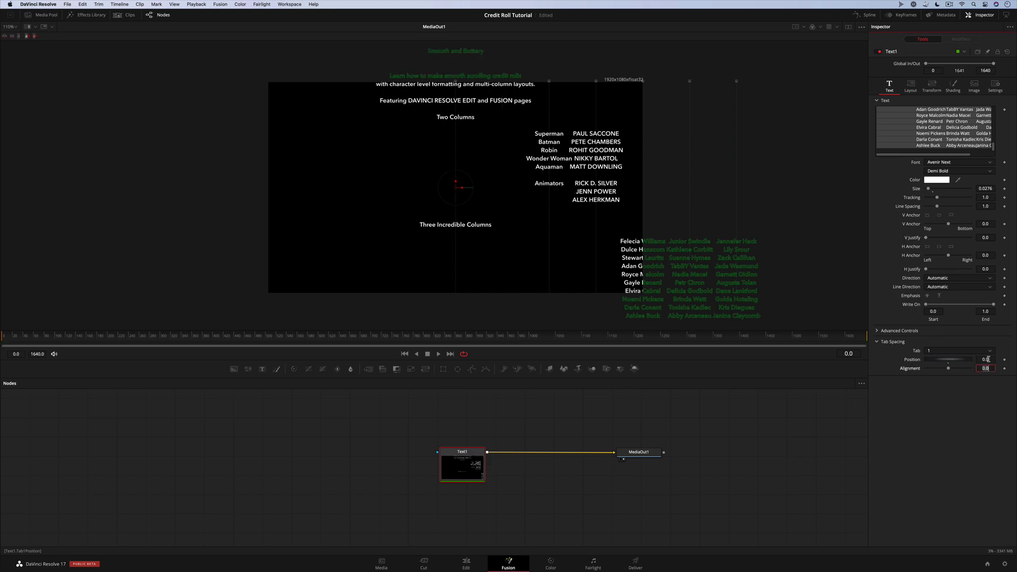
left_click(965, 351)
left_click(966, 367)
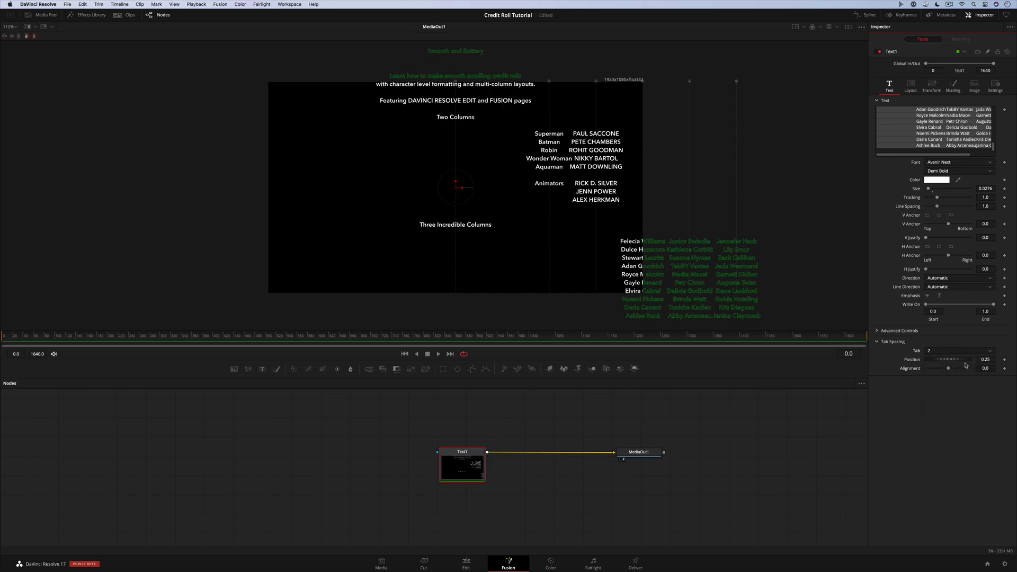
left_click(985, 359)
type("-0.009")
key("Tab")
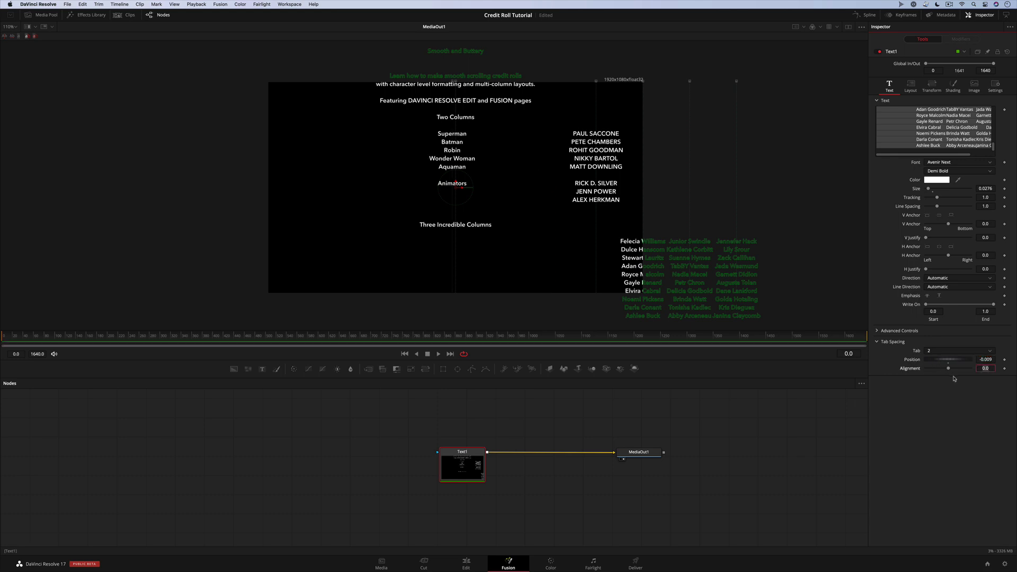
type("1")
key("Return")
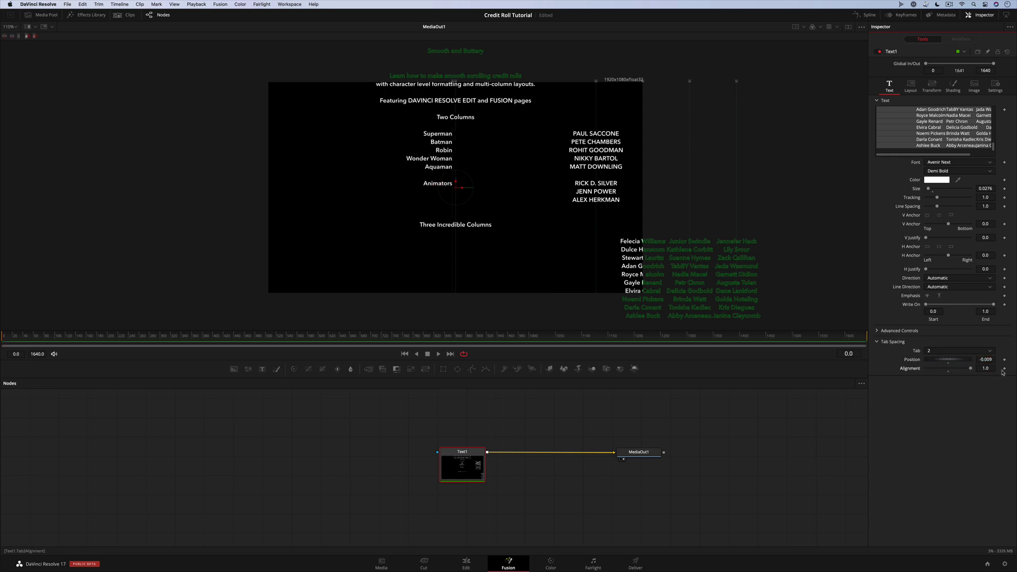
Set tab 3 to position 0.009 with alignment -1.0
left_click(959, 350)
left_click(946, 376)
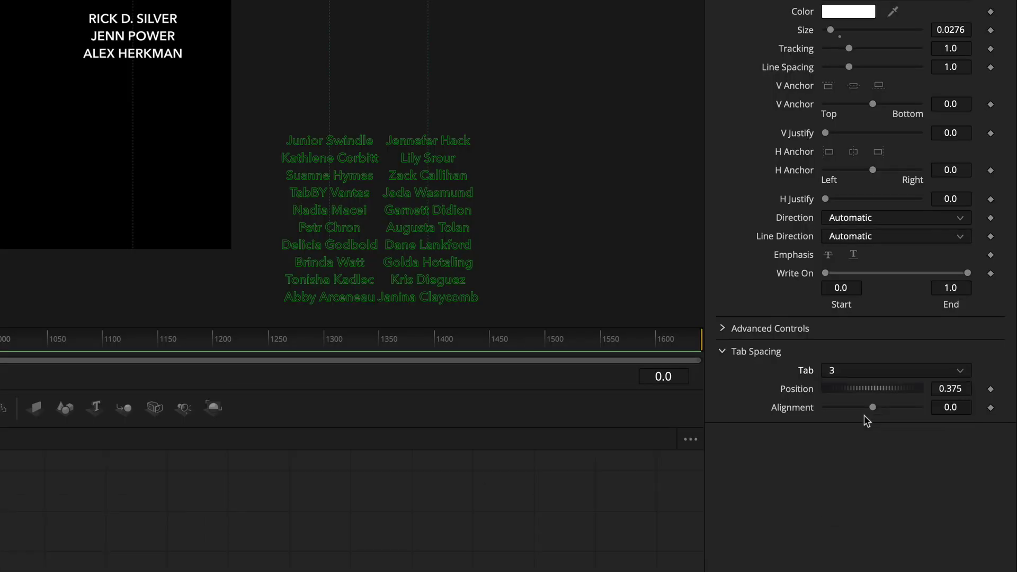
left_click(951, 389)
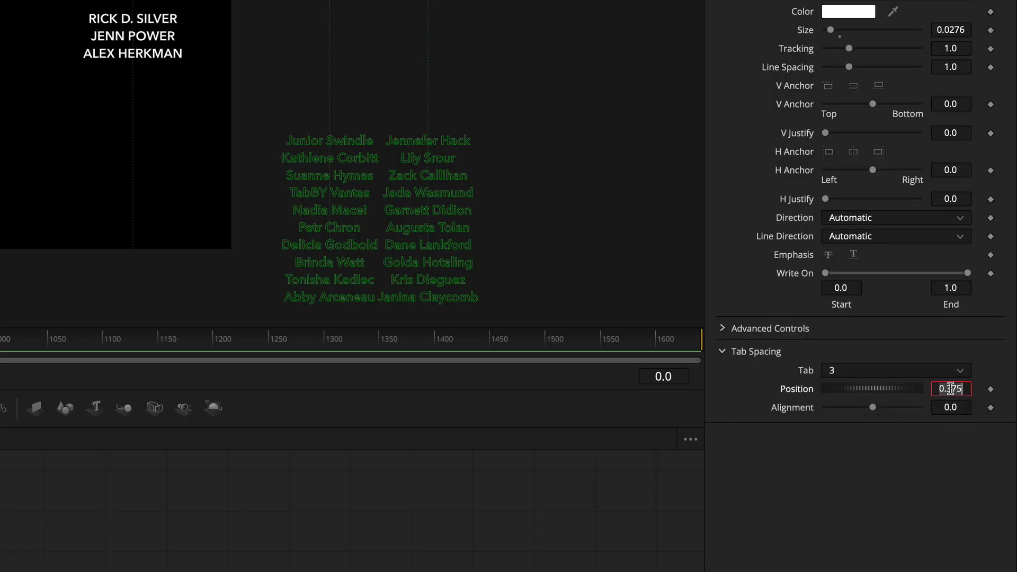
key("BackSpace")
key("BackSpace")
key("BackSpace")
key("BackSpace")
key("BackSpace")
type("0.009")
key("Tab")
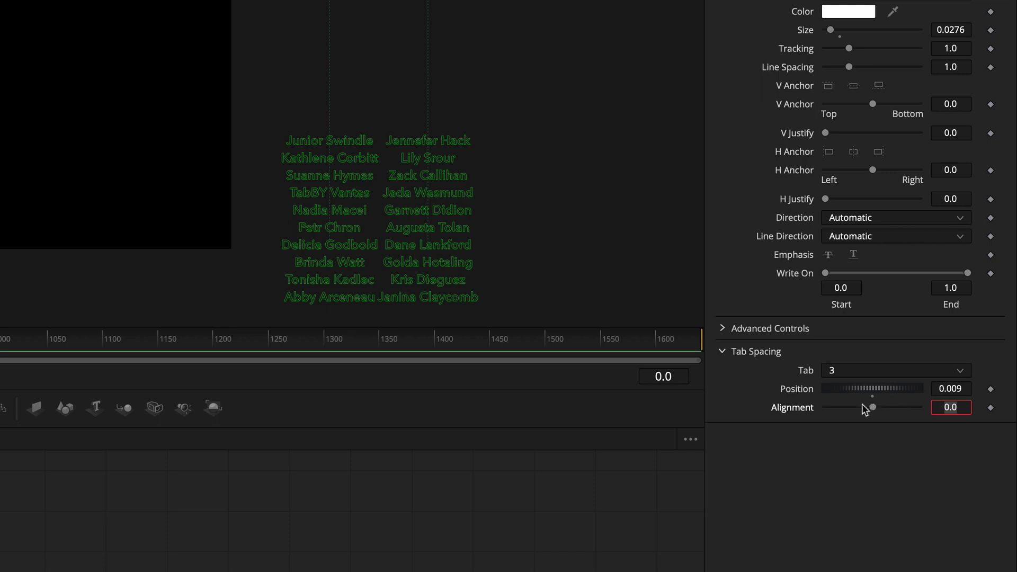
left_click_drag(862, 407, 775, 402)
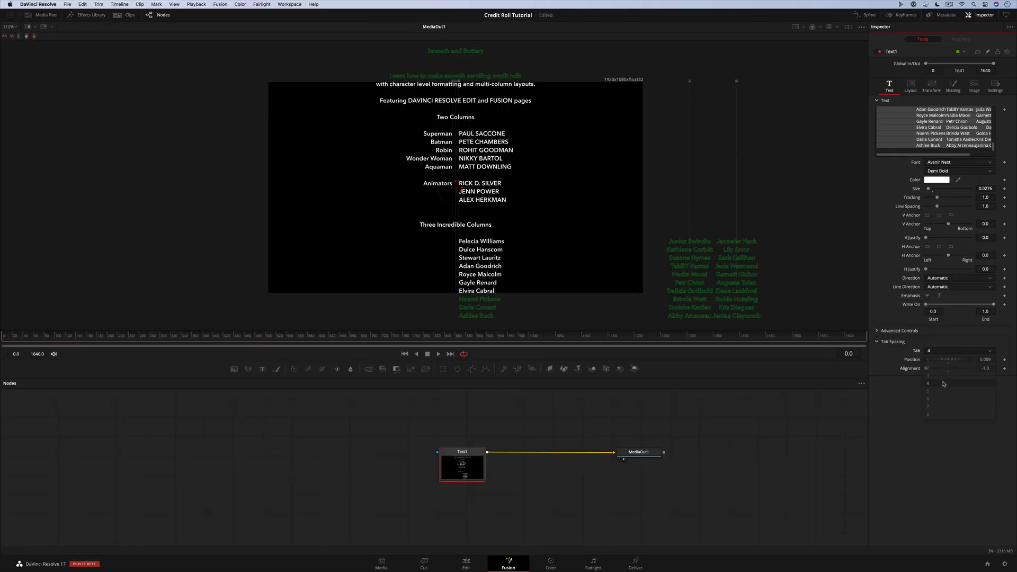
Set tab 4's position to -0.25 and tab 5's position to 0
left_click(946, 389)
type("-0.25")
key("Return")
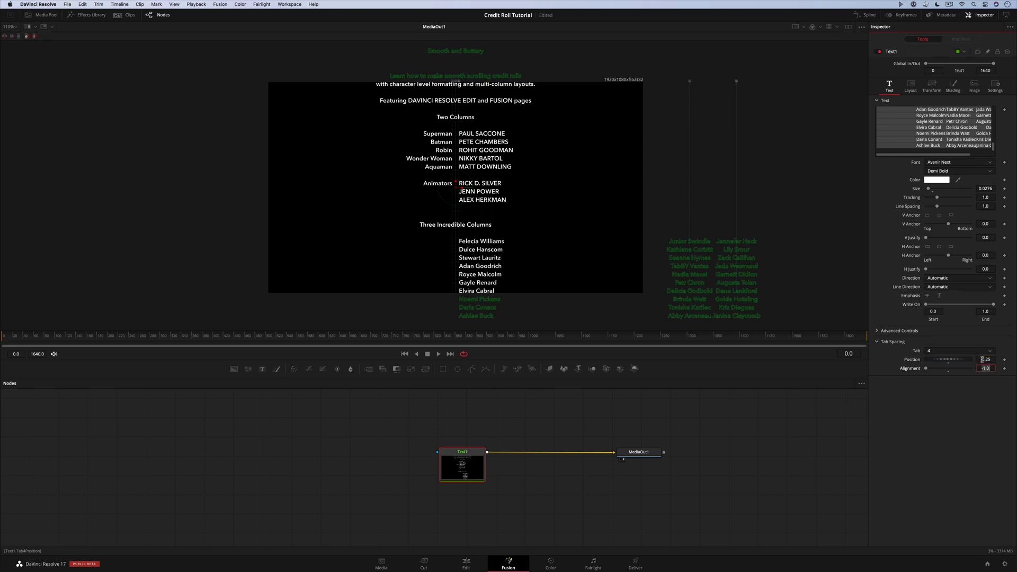
left_click(948, 369)
left_click(958, 351)
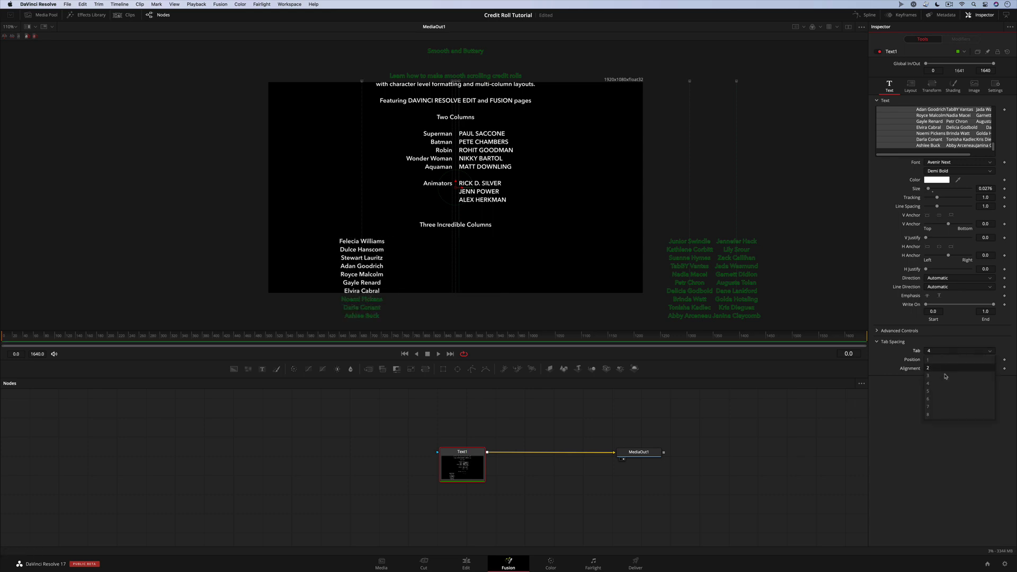
left_click(948, 384)
left_click(982, 360)
type("0.625")
key("Return")
Set tab 6's position to 0.25
left_click(959, 351)
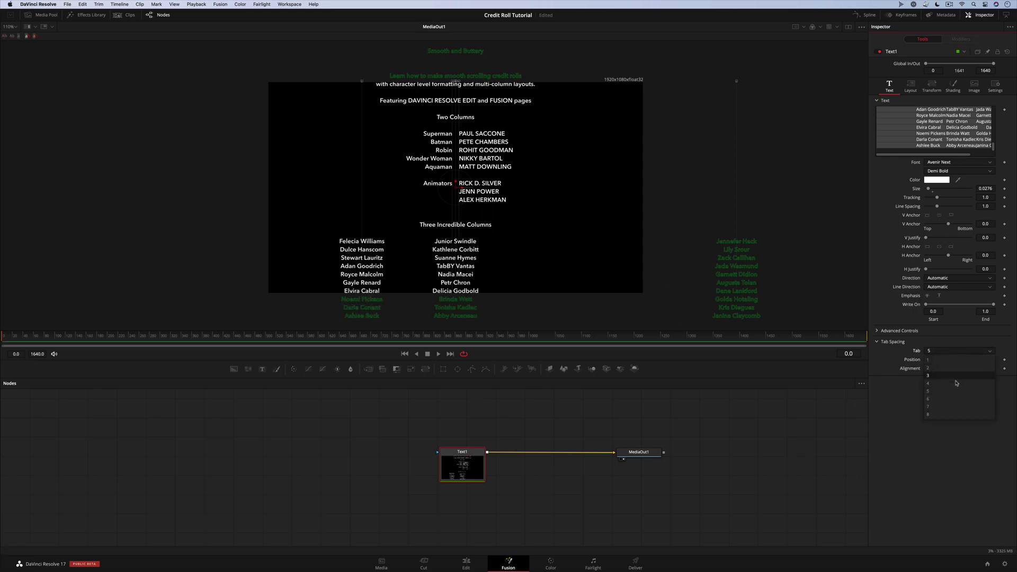
left_click(948, 400)
left_click(979, 361)
type("0.75")
key("Return")
type(".2")
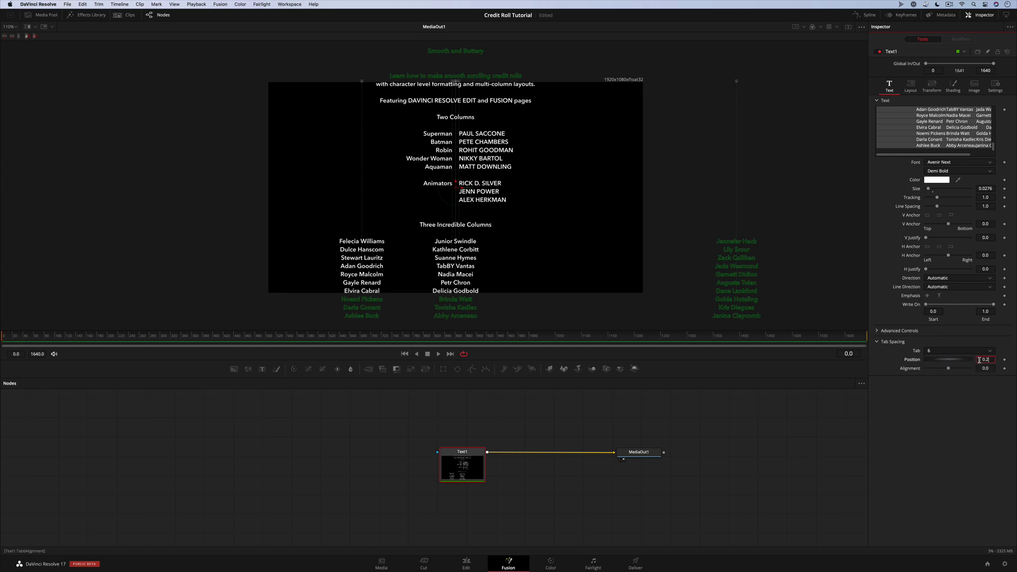
type("5")
key("Tab")
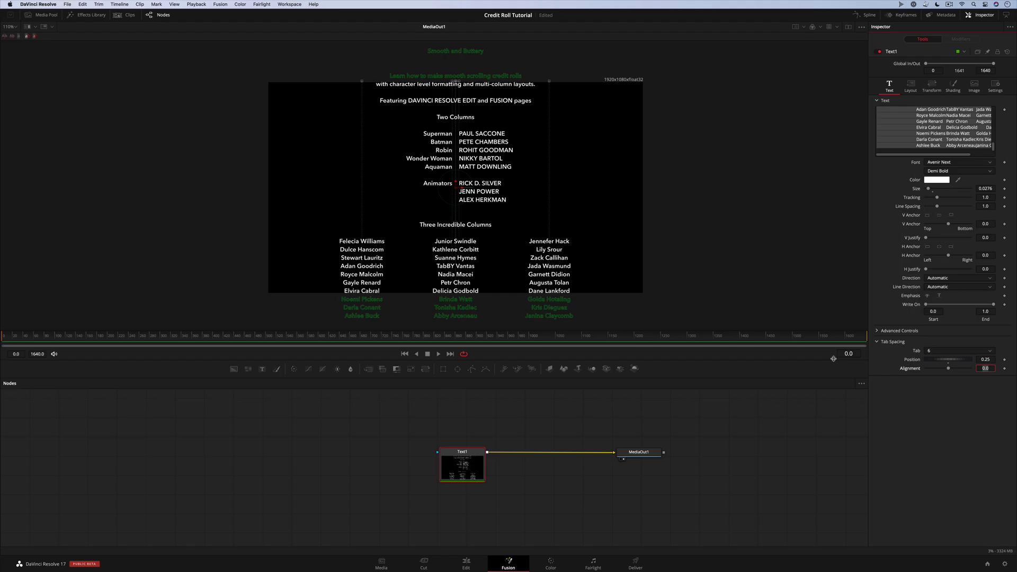
right_click(884, 134)
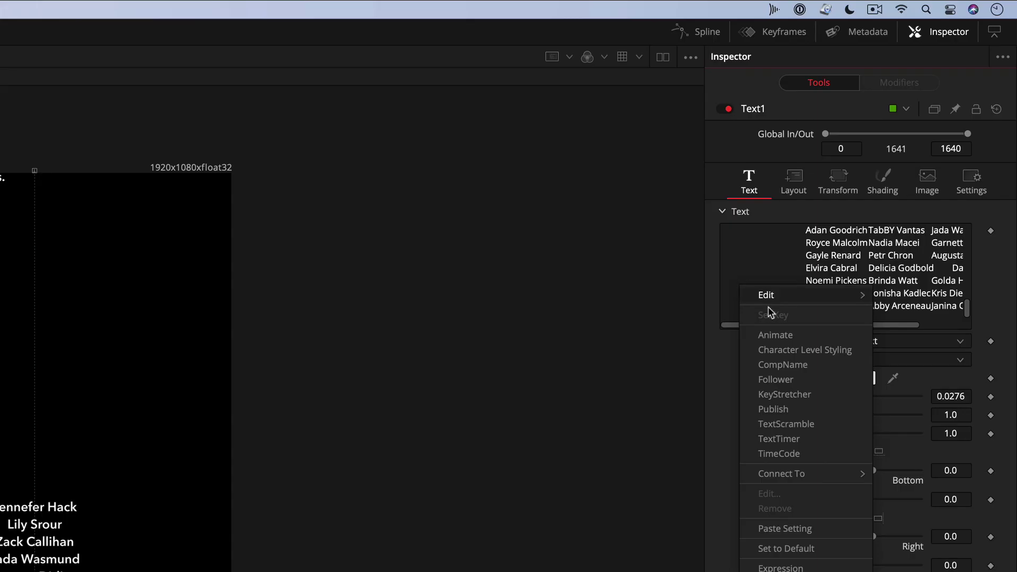
Add Character Level Styling and set the Smooth and Buttery title to Manus Smooth_TRIAL
left_click(852, 351)
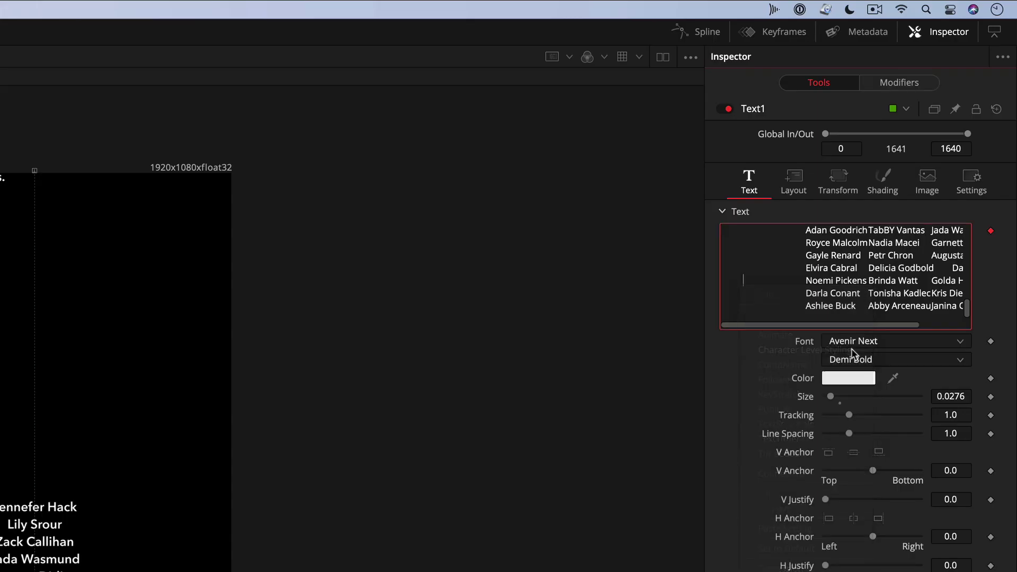
left_click(903, 87)
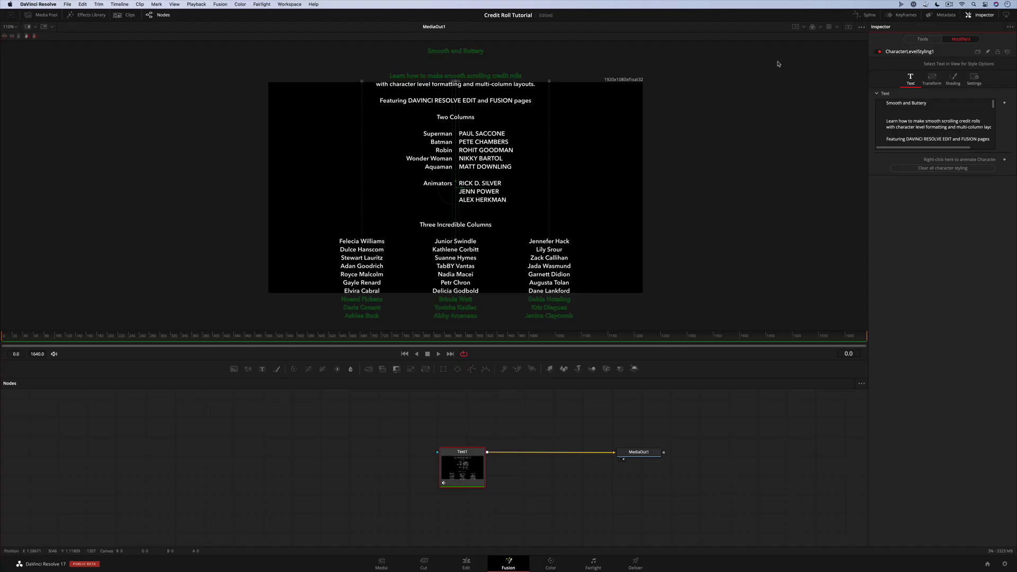
left_click_drag(513, 57, 530, 68)
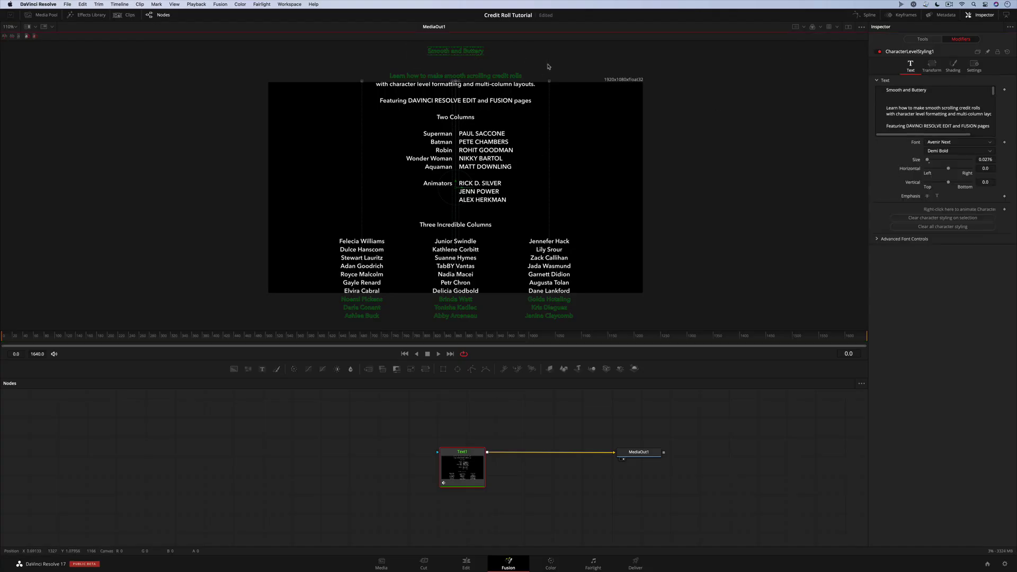
left_click(992, 142)
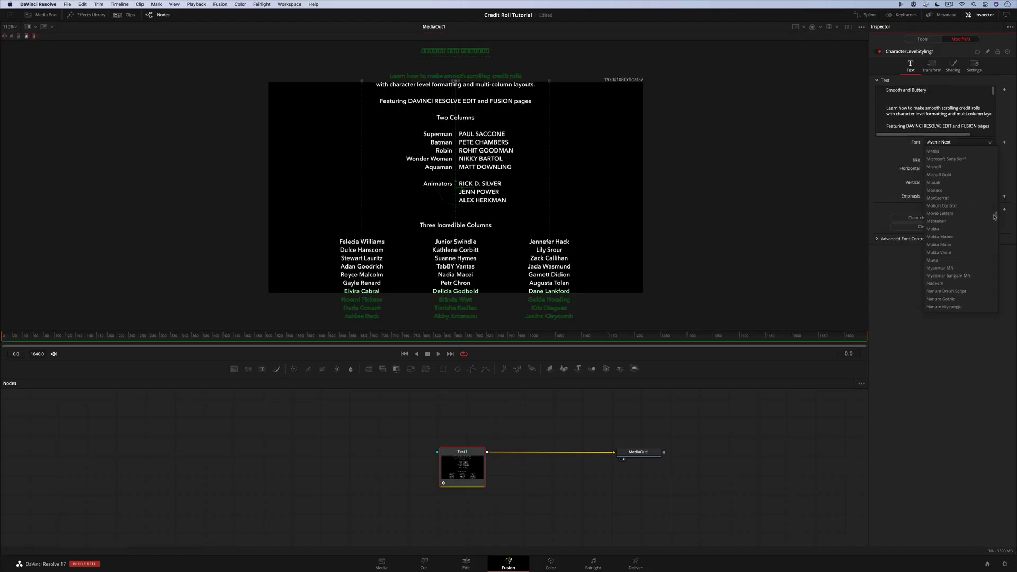
left_click(958, 191)
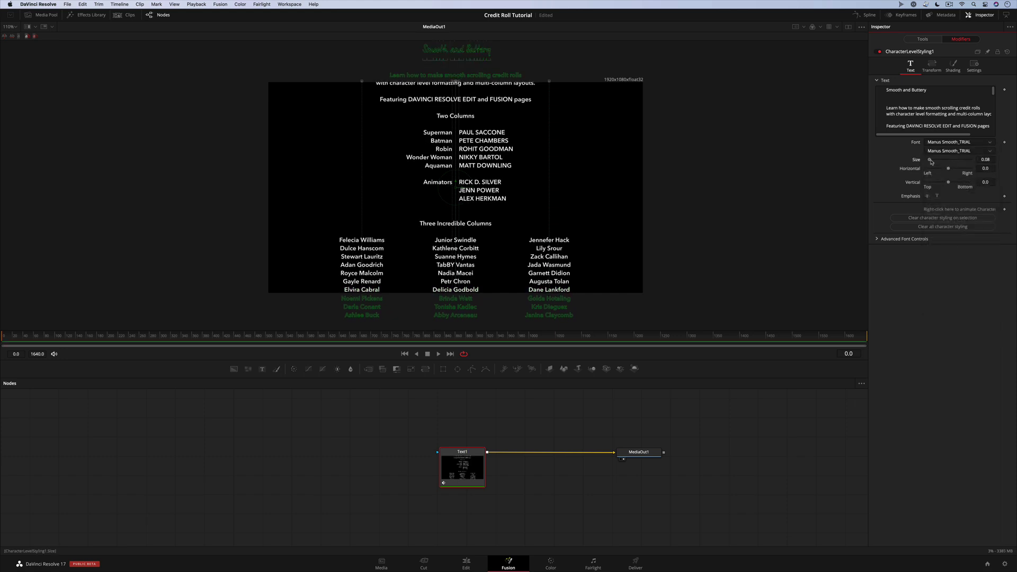
Set the Two Columns header to Manus Smooth_TRIAL and select the Three Incredible Columns header
left_click_drag(437, 118, 474, 118)
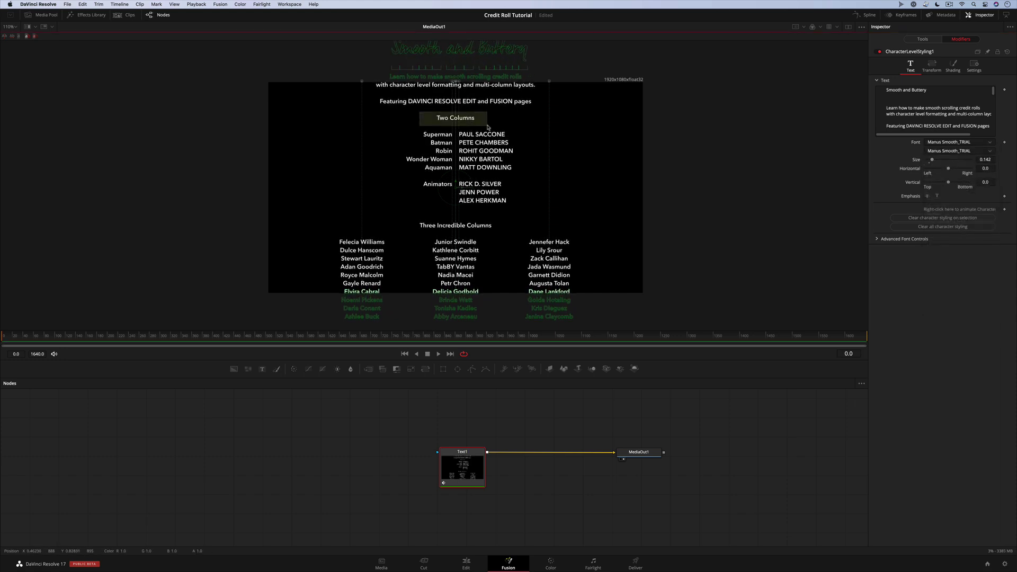
left_click(990, 142)
scroll(997, 162, "down", 10)
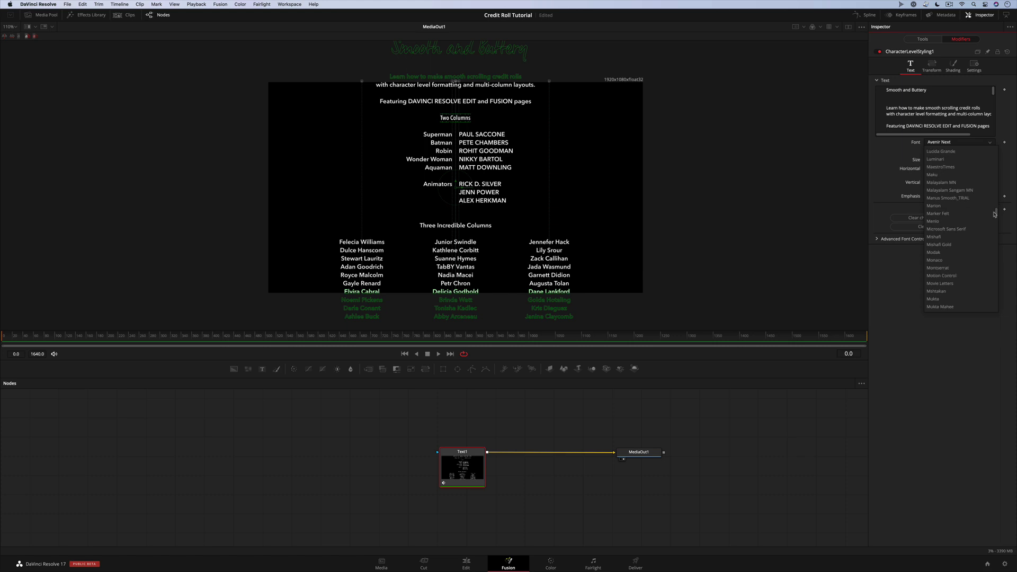
left_click(954, 197)
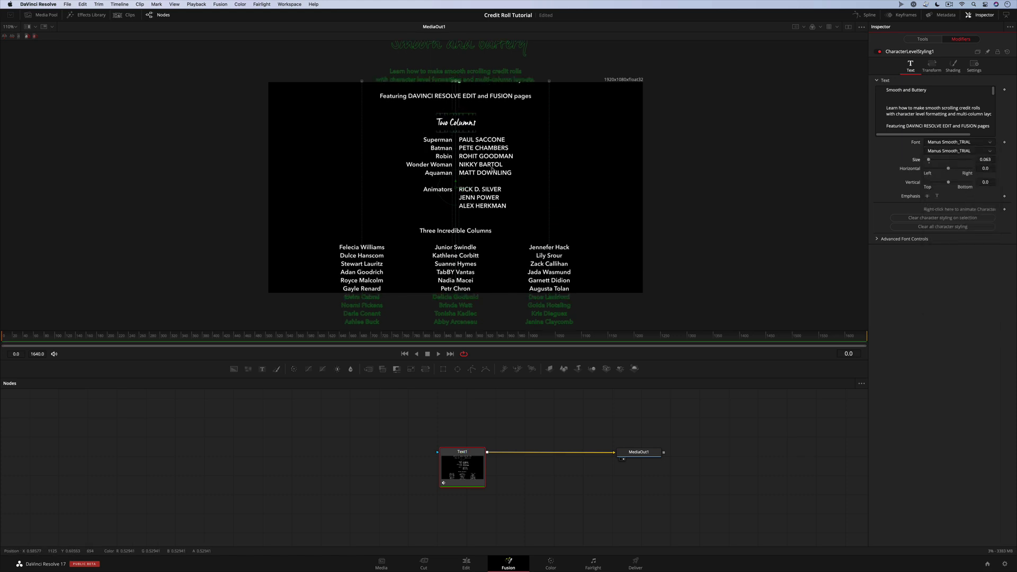
left_click_drag(420, 230, 492, 231)
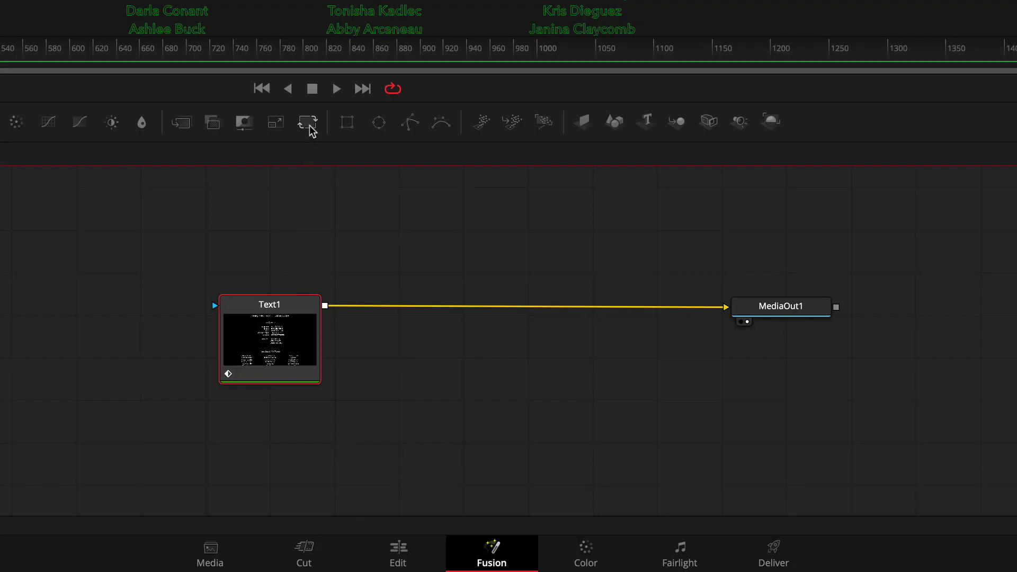
Insert Transform1 after Text1 and enable Auto Resolution so Center reads 960, 540
left_click(310, 124)
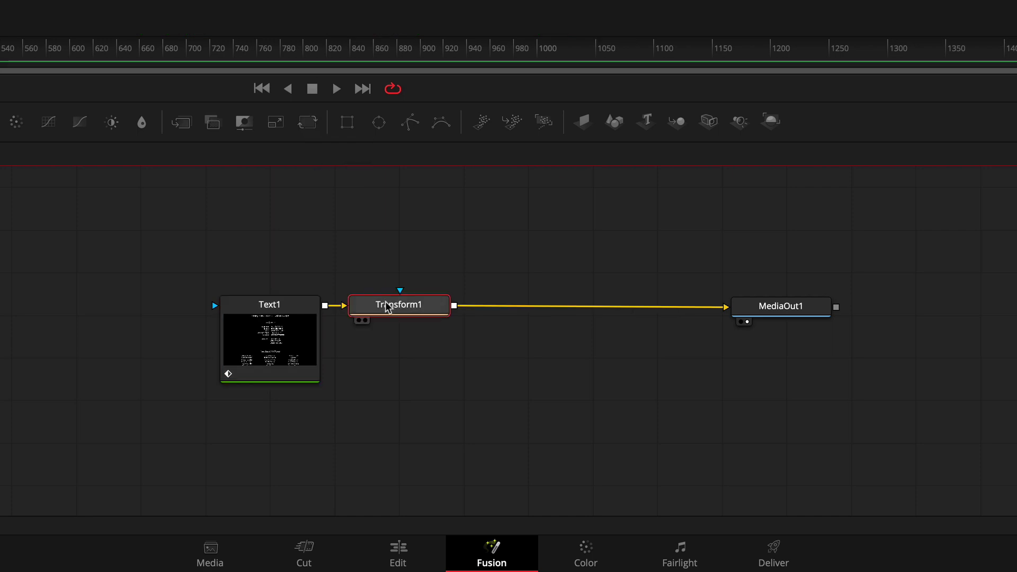
left_click_drag(389, 308, 409, 305)
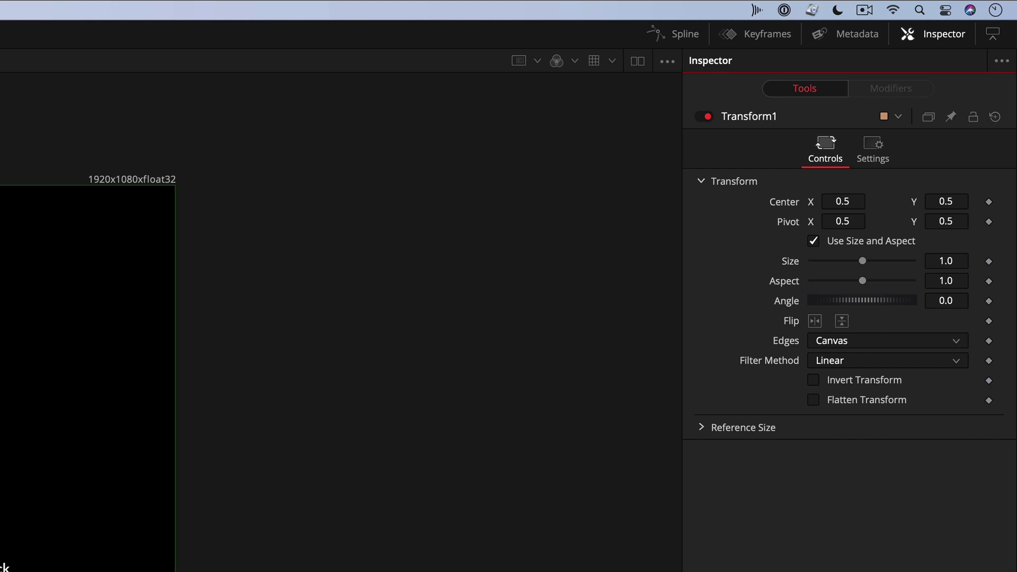
left_click(702, 428)
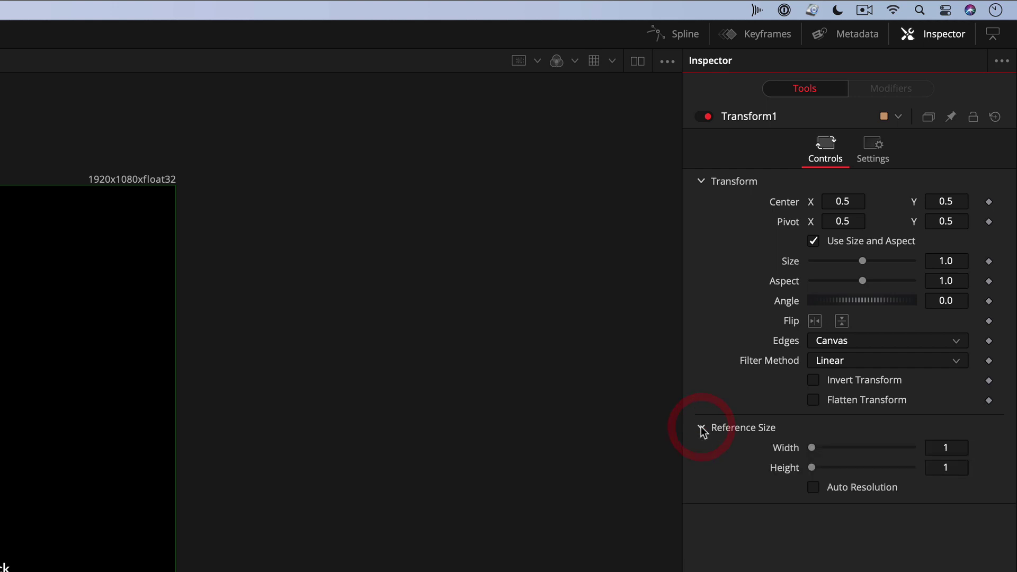
left_click(814, 487)
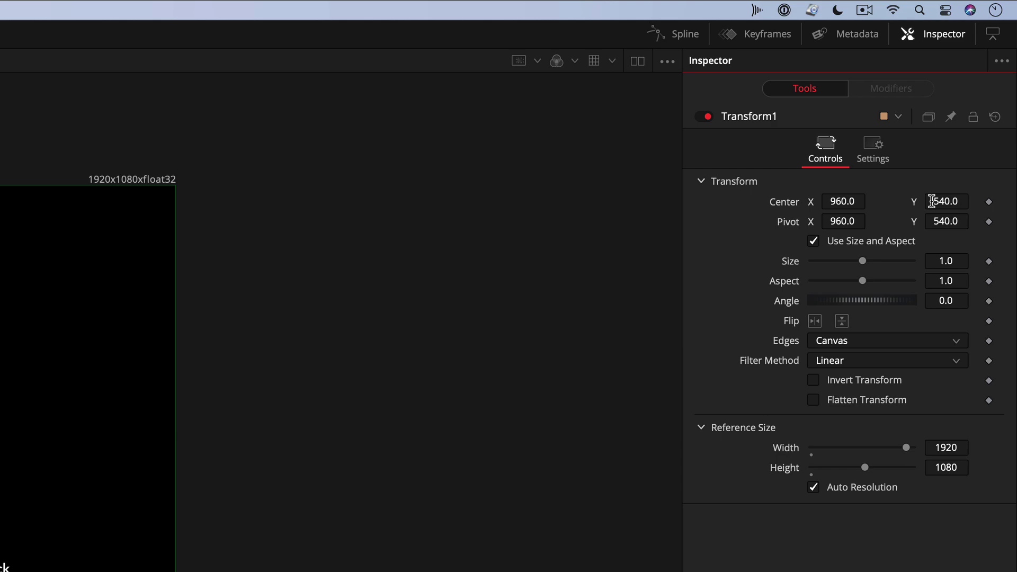
Push the credits below the frame and keyframe Transform1's Center at frame 0
left_click_drag(932, 202, 869, 203)
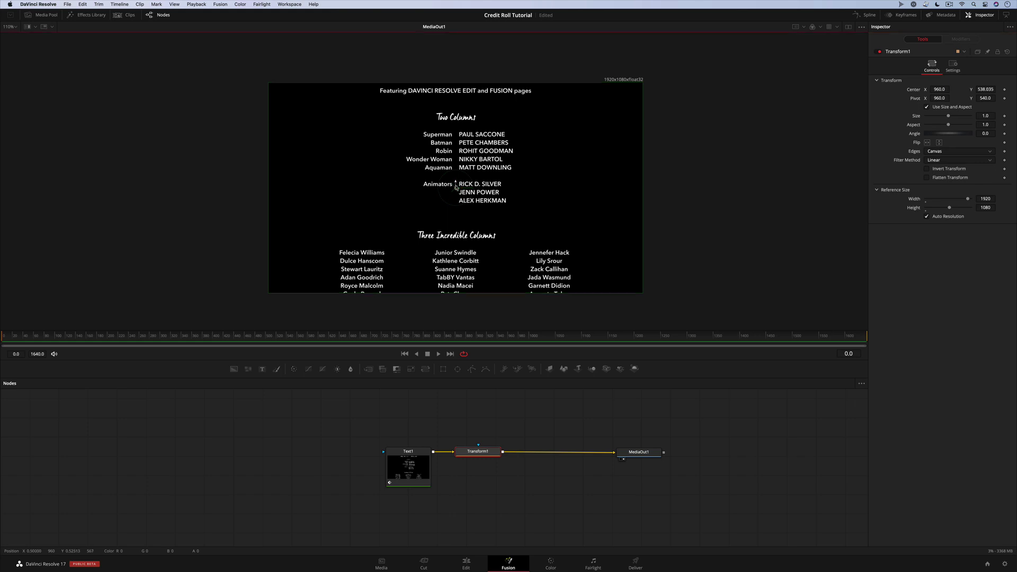
left_click_drag(456, 185, 439, 454)
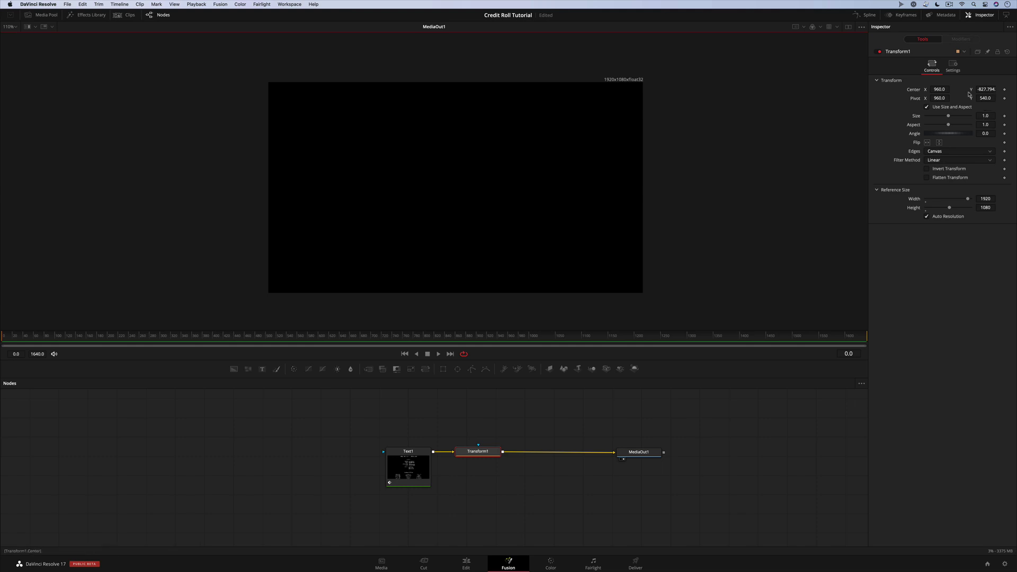
left_click(1005, 89)
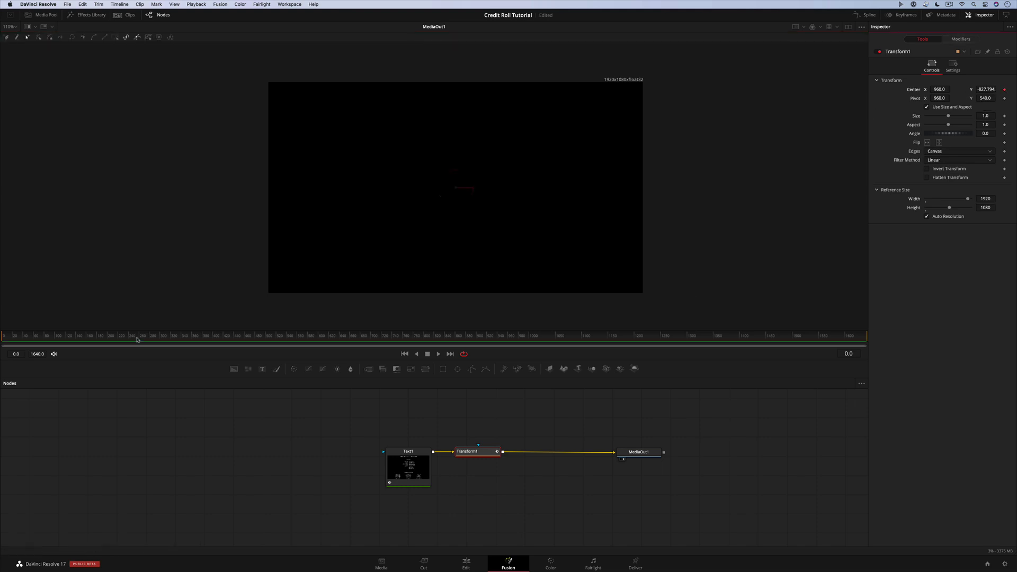
At frame 601, raise the credits far above the frame, then scrub back to check
left_click(320, 338)
scroll(456, 294, "down", 5)
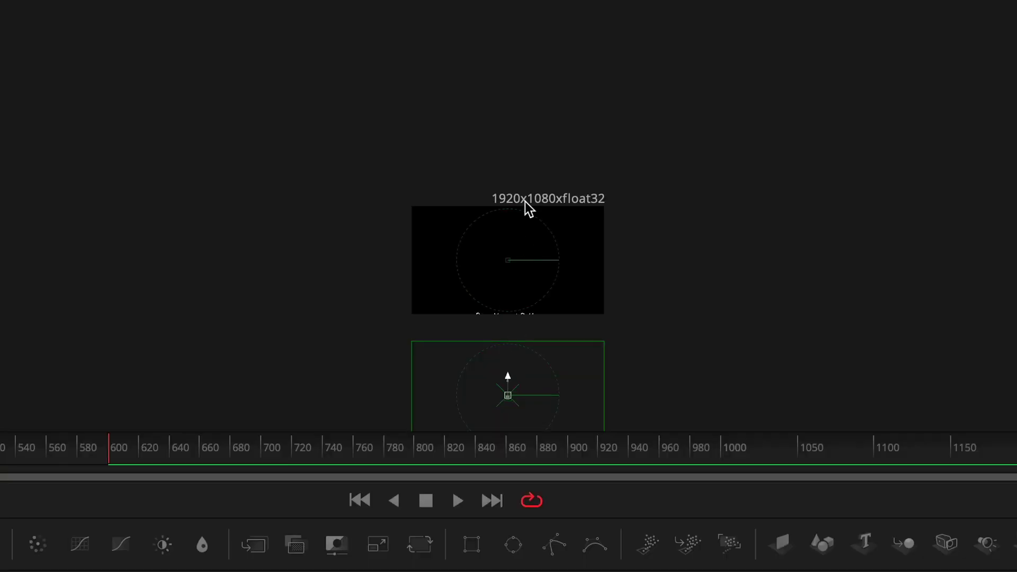
left_click_drag(454, 311, 457, 256)
left_click_drag(512, 213, 537, 116)
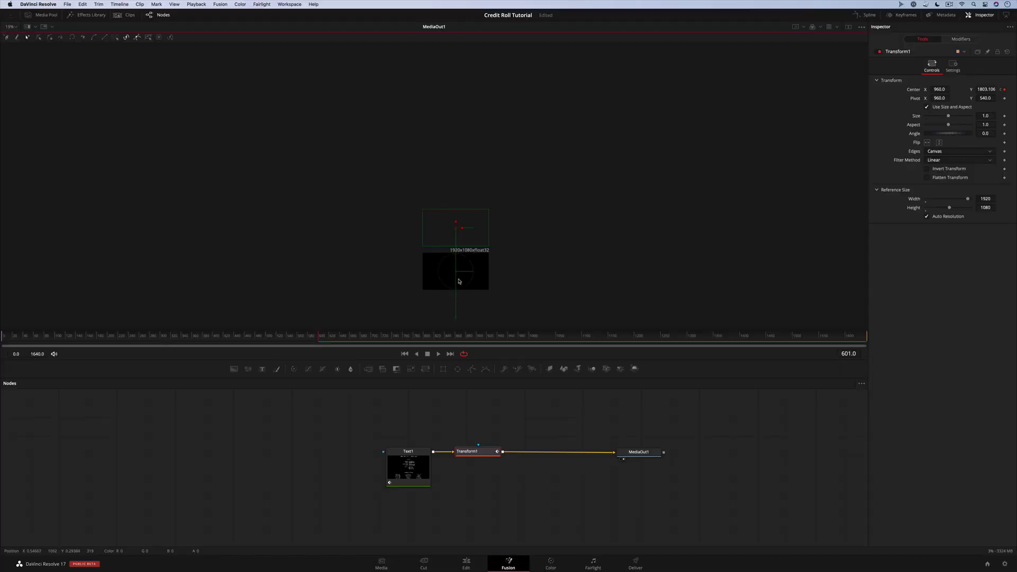
scroll(519, 291, "up", 8)
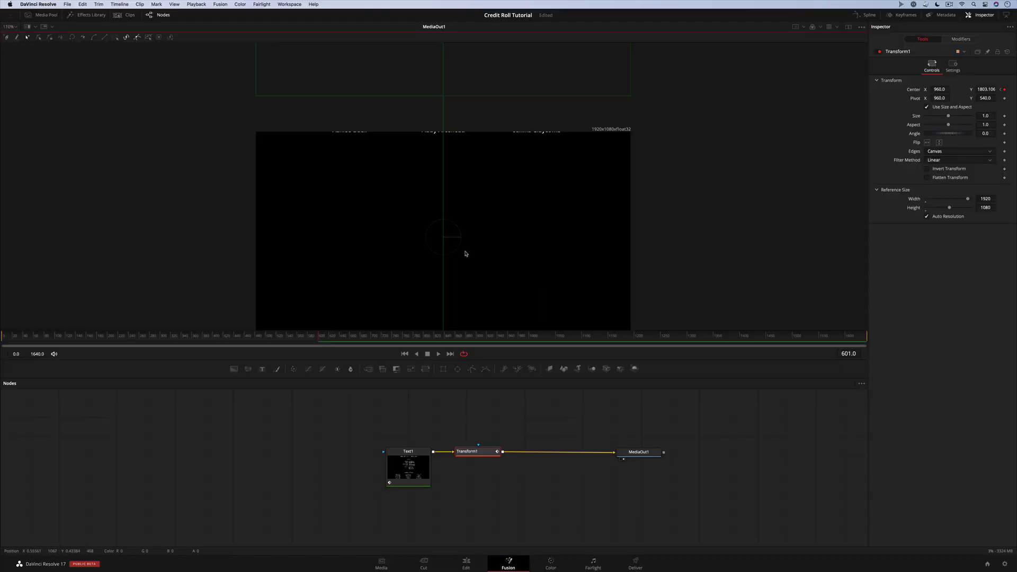
scroll(469, 235, "down", 3)
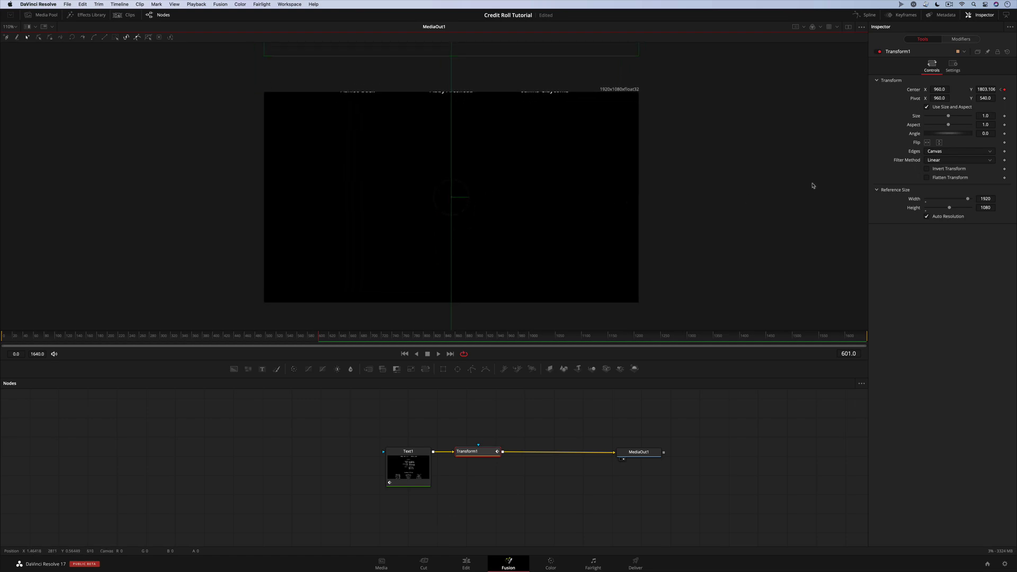
left_click_drag(984, 89, 988, 89)
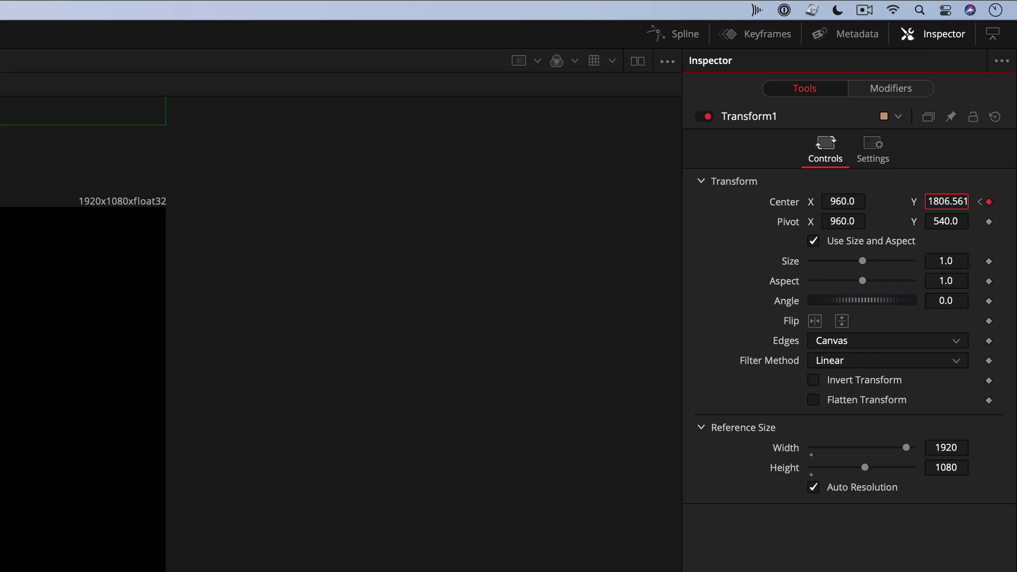
left_click_drag(946, 201, 950, 201)
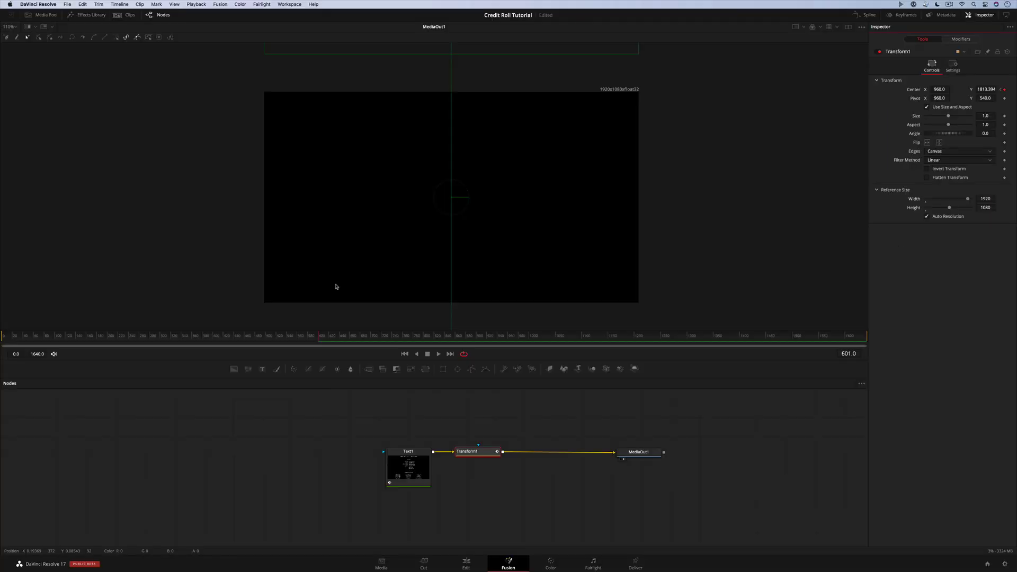
left_click(15, 335)
left_click_drag(16, 335, 279, 335)
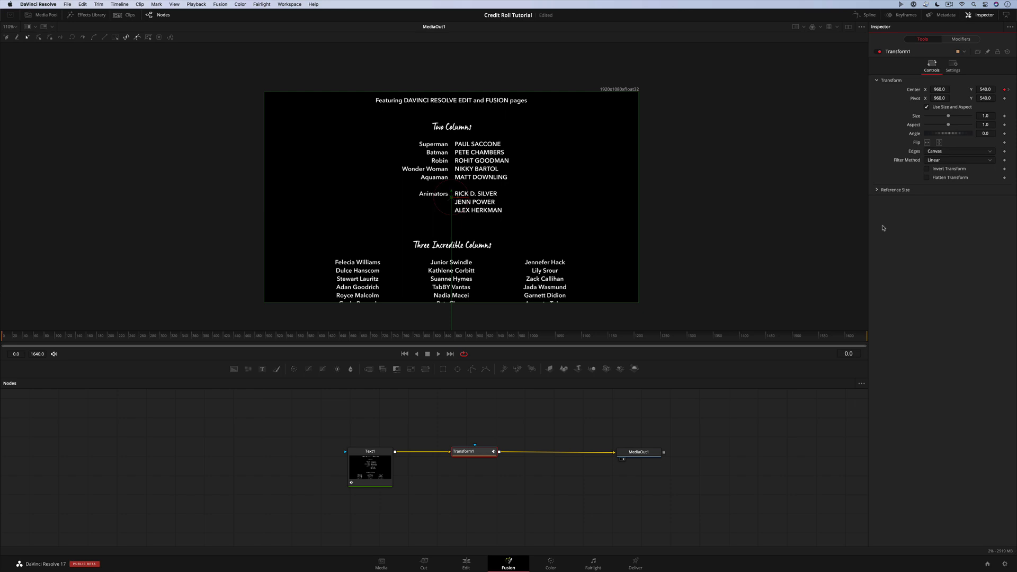
Reset Transform1, enable Auto Resolution, and keyframe Center Y at -820 on frame 0
left_click(1007, 51)
left_click(878, 190)
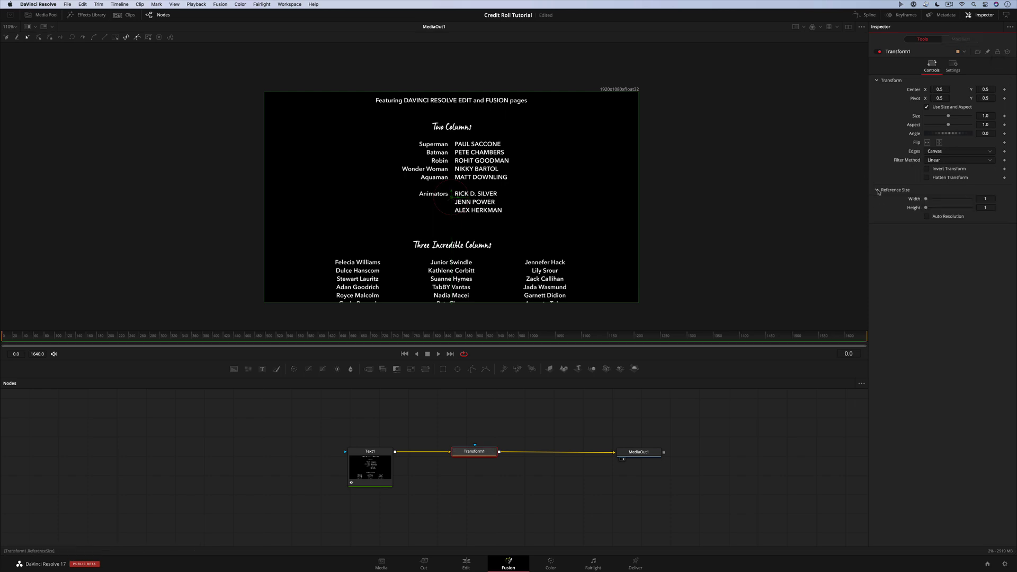
left_click(927, 217)
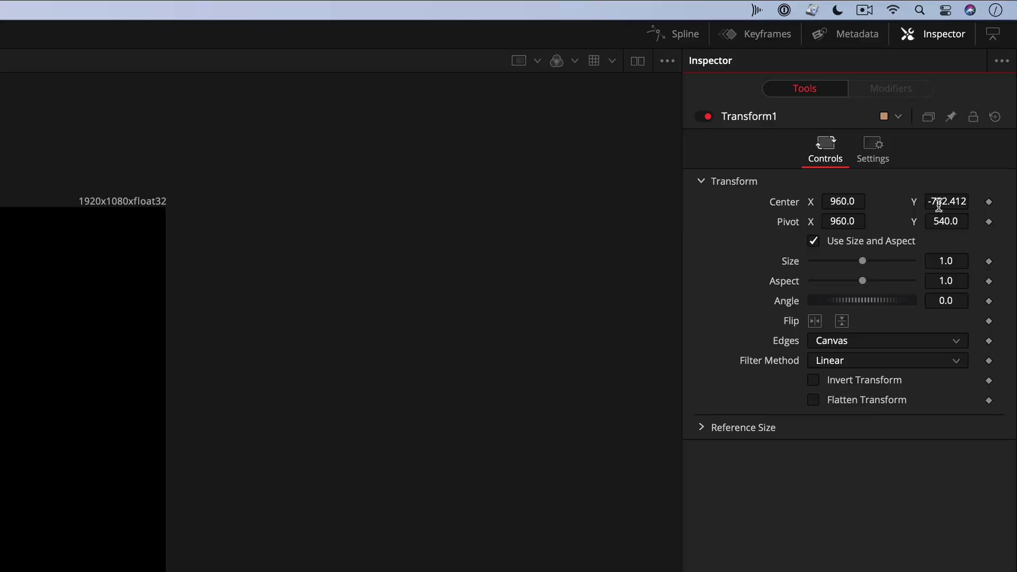
left_click(981, 89)
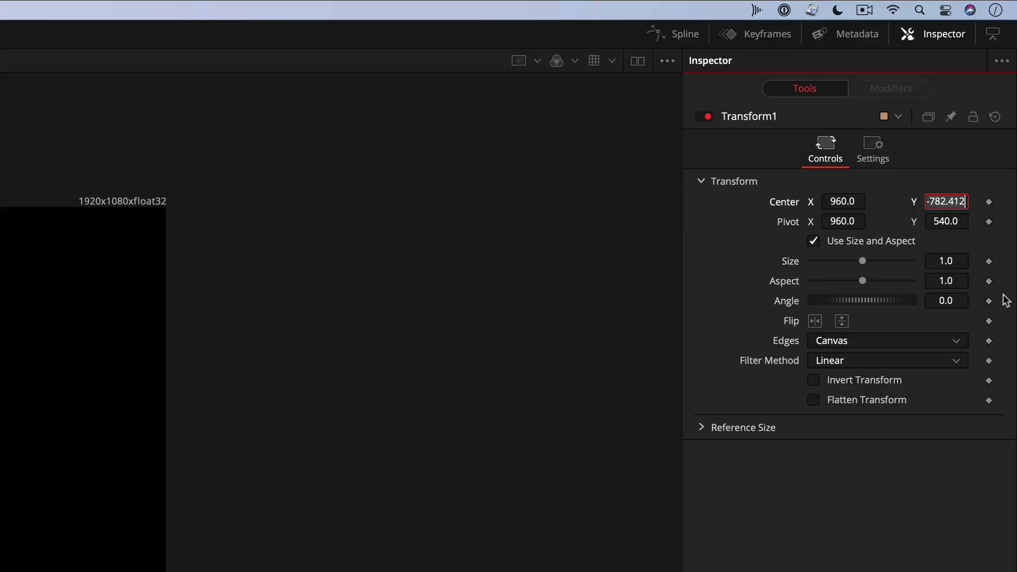
key("BackSpace")
key("BackSpace")
key("BackSpace")
key("BackSpace")
key("BackSpace")
key("BackSpace")
key("BackSpace")
key("BackSpace")
type("-82")
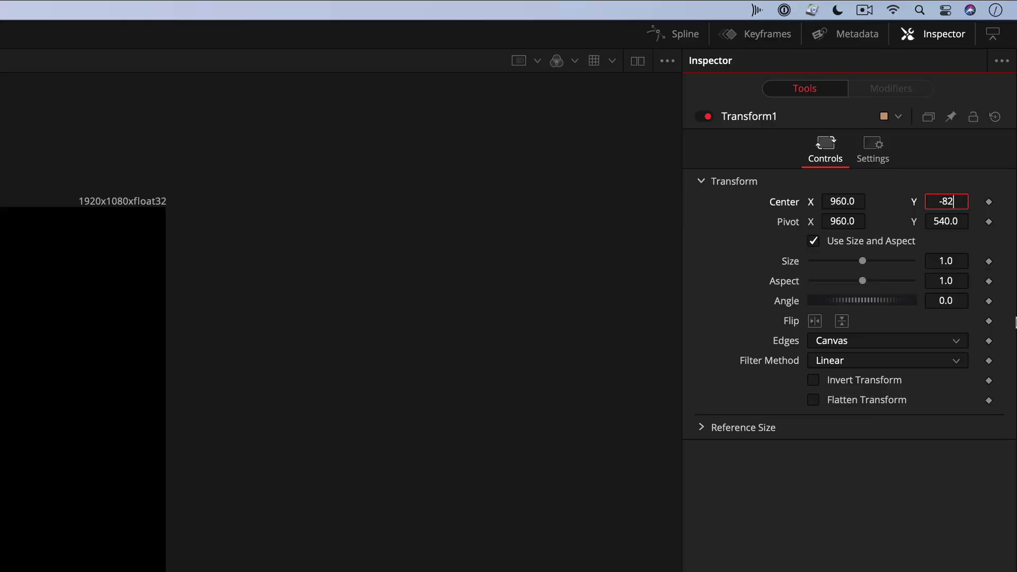
type("0.000000")
key("Tab")
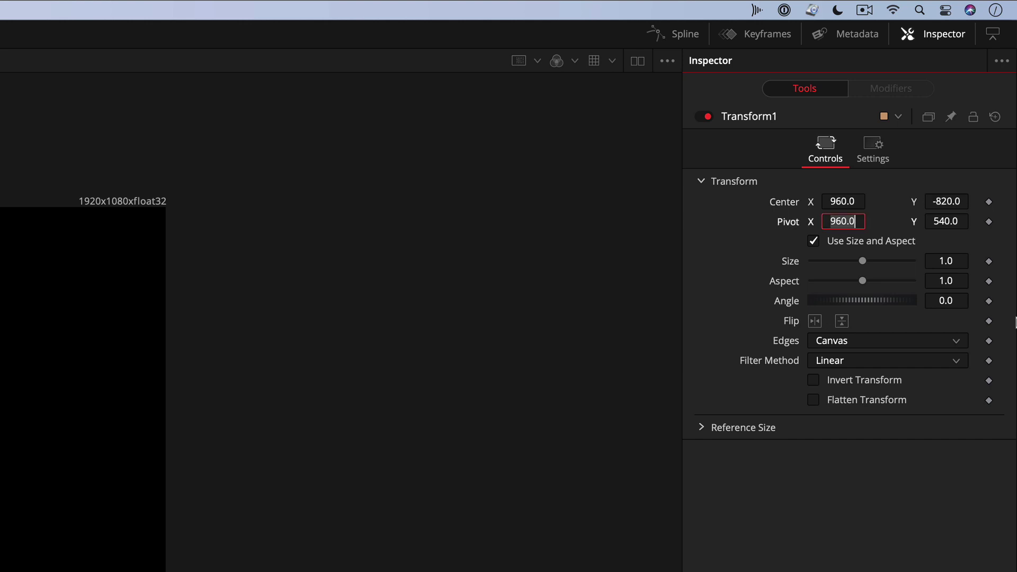
left_click(988, 202)
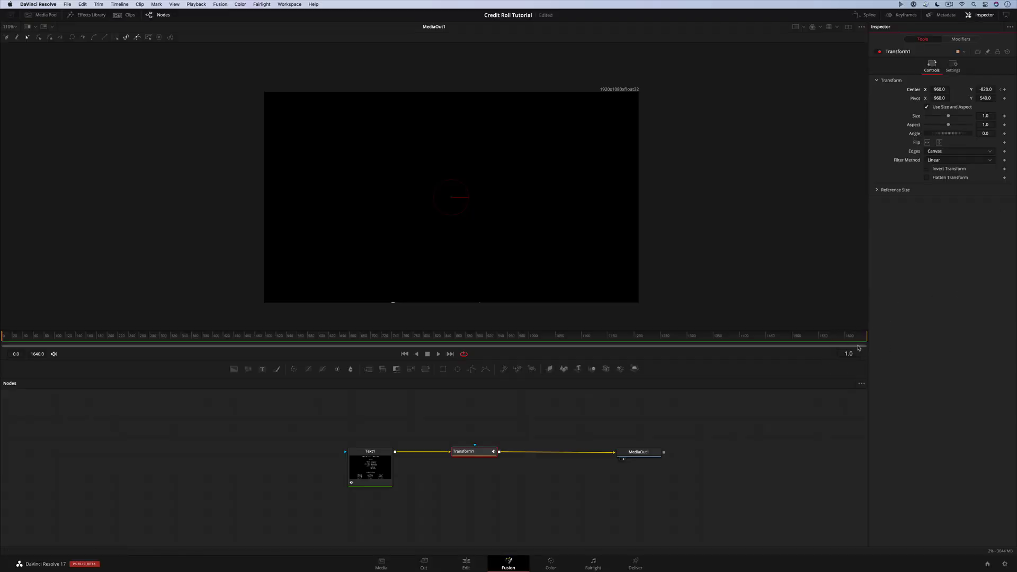
On frame 1, set Center Y to -815
left_click(984, 90)
key("BackSpace")
type("-875")
key("Tab")
In the Spline editor, select both Center displacement keyframes, apply Set Relative, and play
left_click(867, 18)
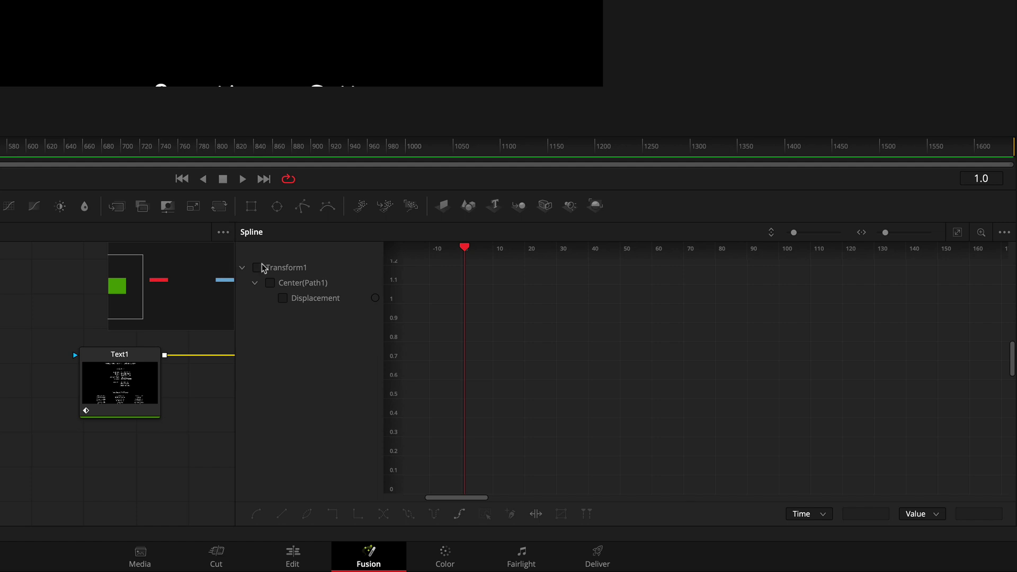
left_click(258, 267)
left_click_drag(417, 271, 512, 494)
left_click(959, 234)
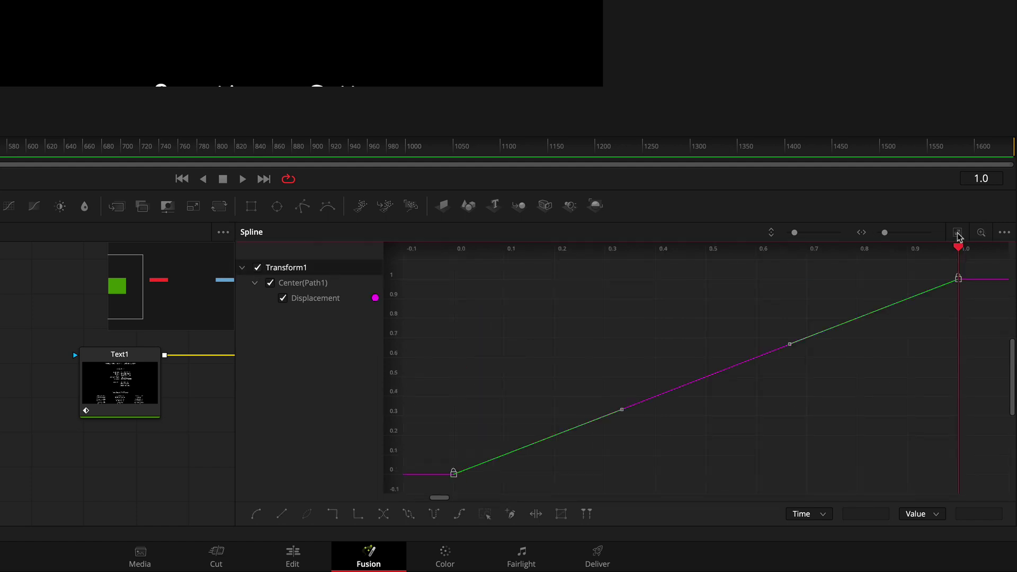
scroll(849, 240, "down", 2)
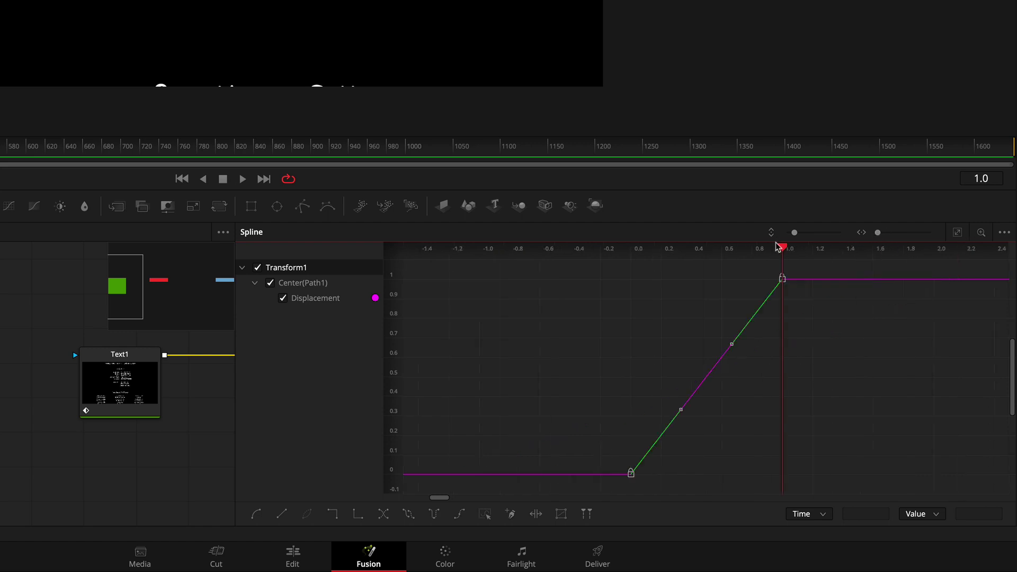
left_click_drag(794, 233, 788, 233)
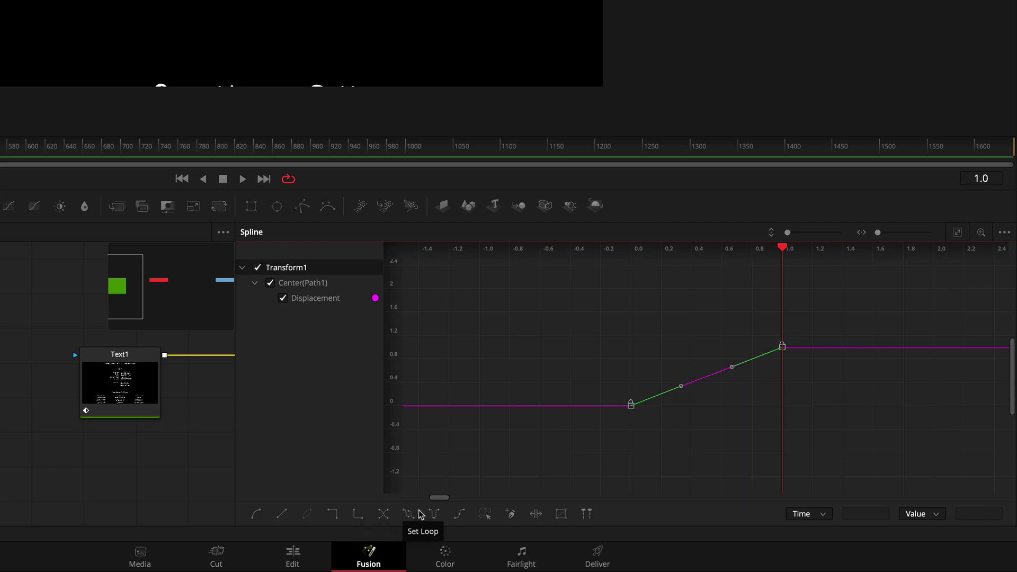
left_click(461, 515)
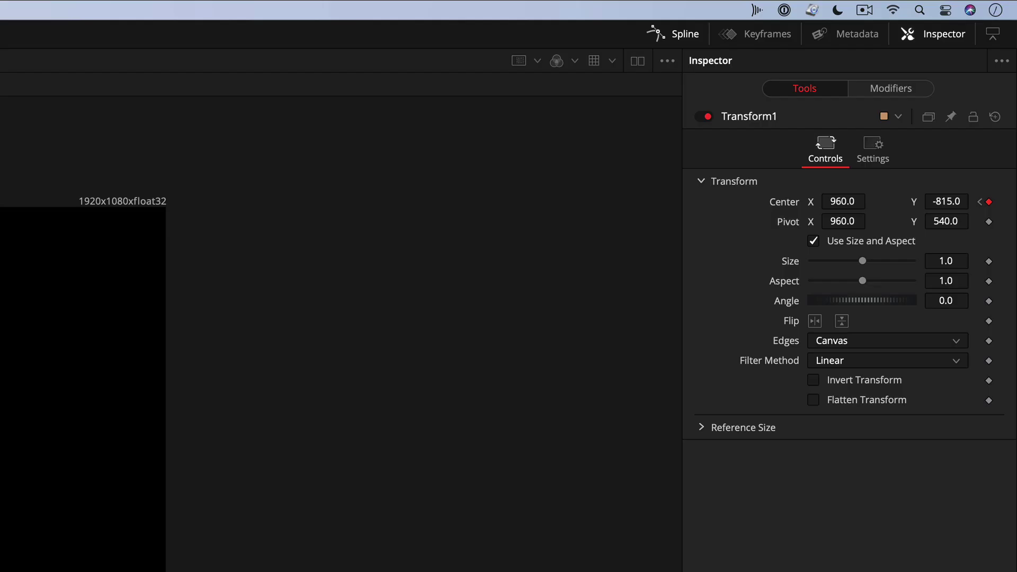
key("space")
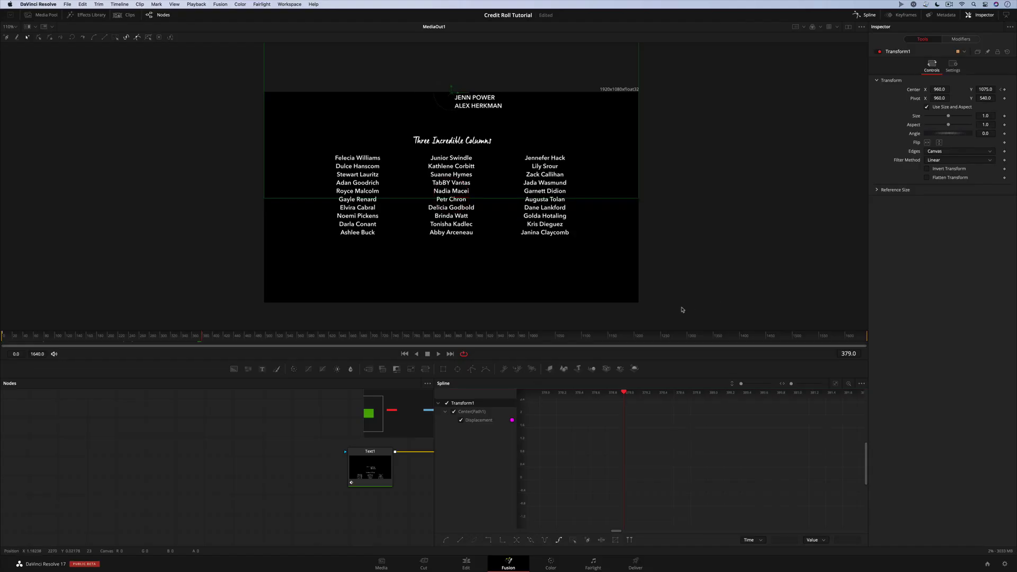
On the Edit page, scrub the Fusion Composition clip to preview the credit roll
left_click(468, 568)
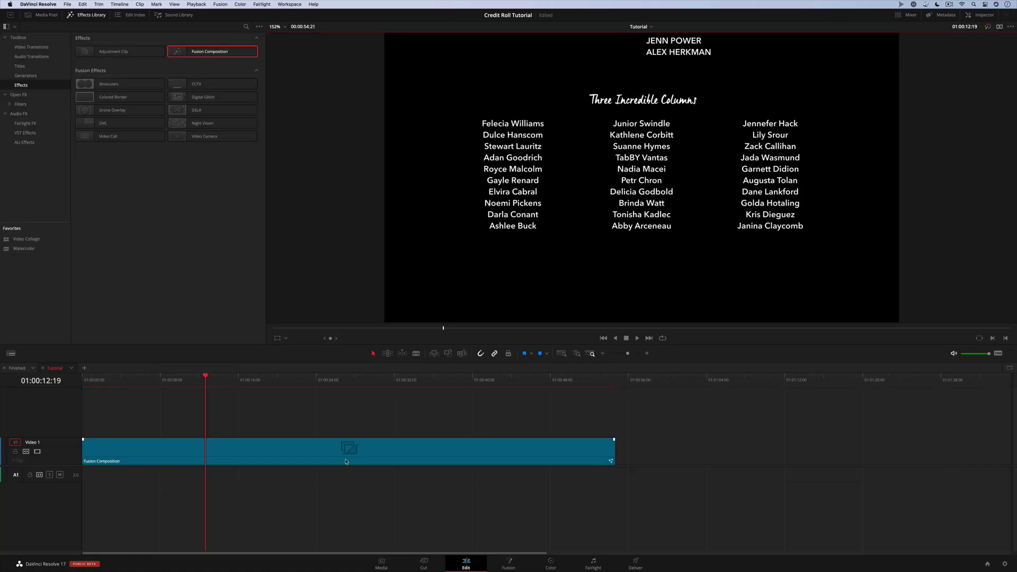
left_click_drag(153, 385, 257, 380)
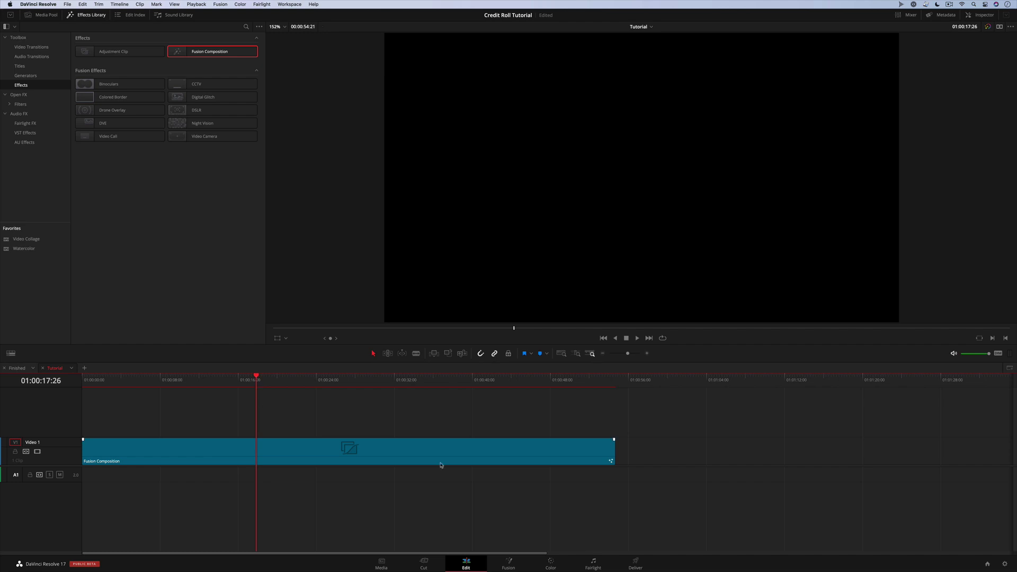
Back on the Fusion page, enter -818 for Transform1's frame-1 Center Y and scrub to verify the roll
left_click(509, 564)
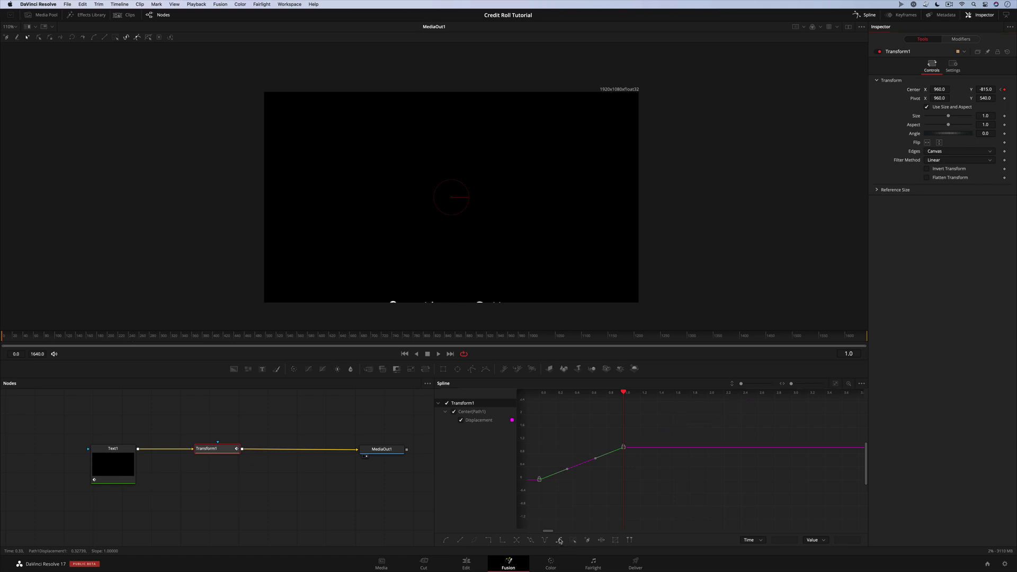
left_click(983, 89)
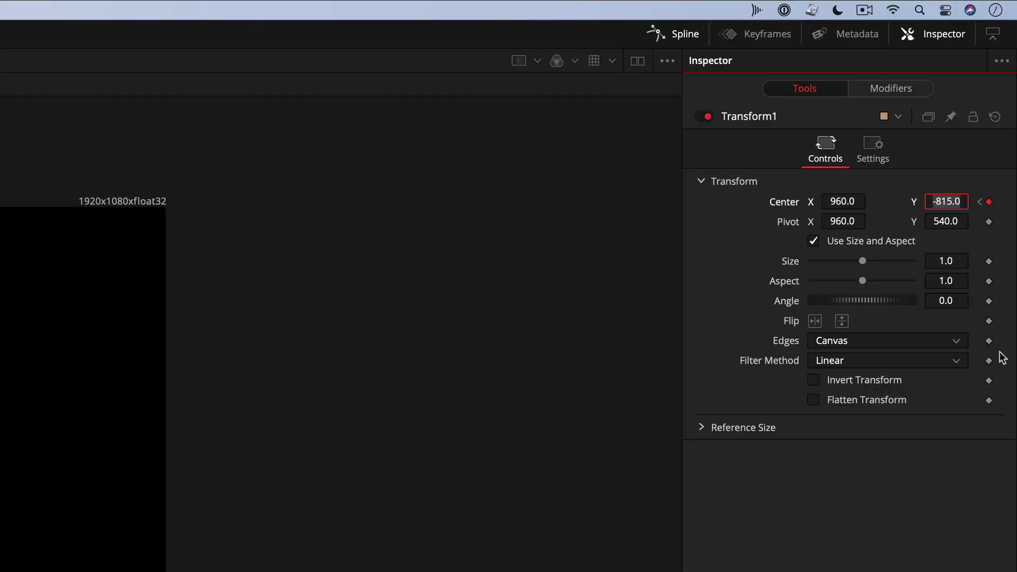
type("-818")
key("Tab")
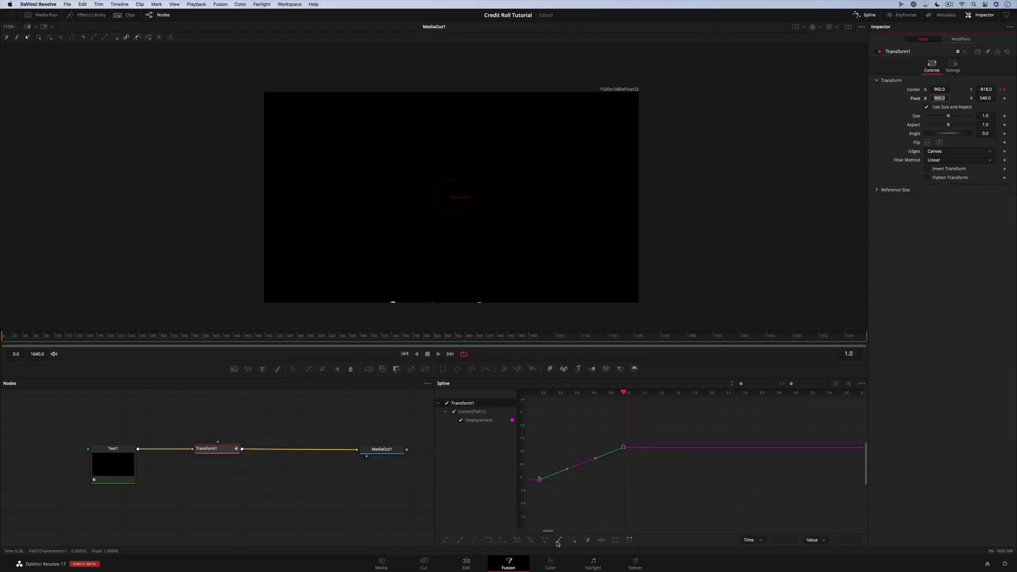
left_click(558, 542)
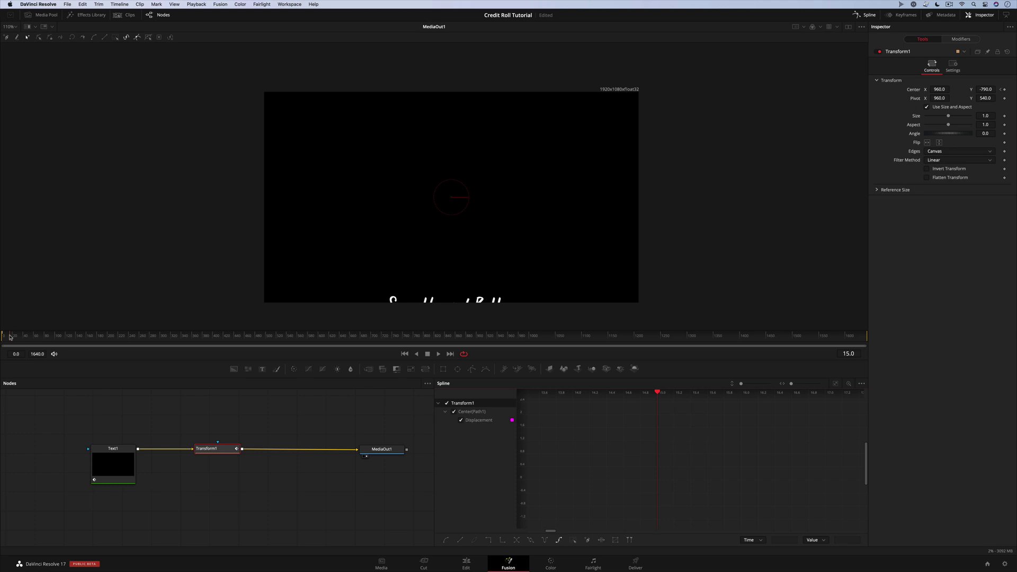
left_click_drag(134, 340, 274, 338)
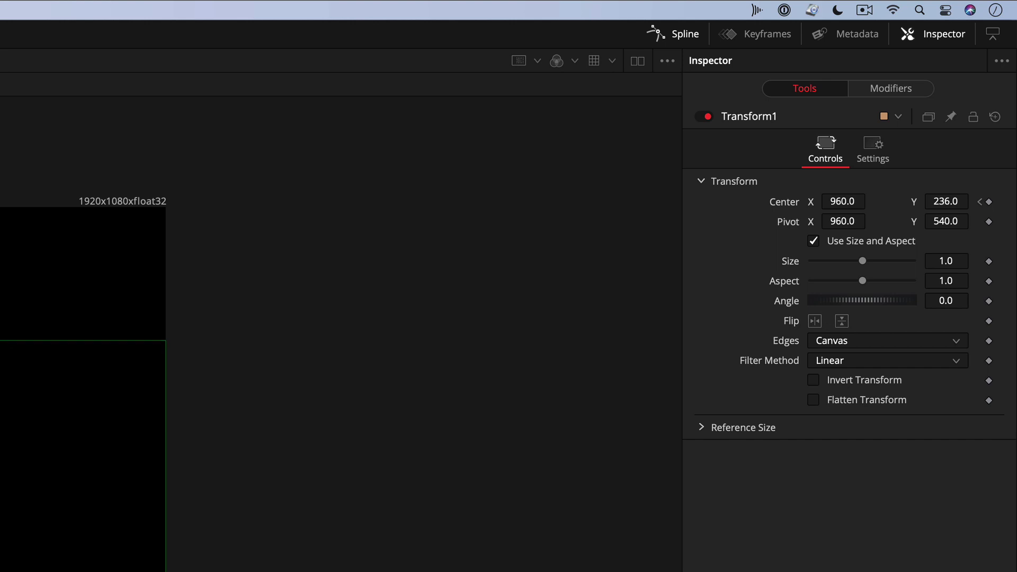
On the Edit page, scrub the timeline to preview the slower credit roll ending near 01:00:39
left_click(466, 564)
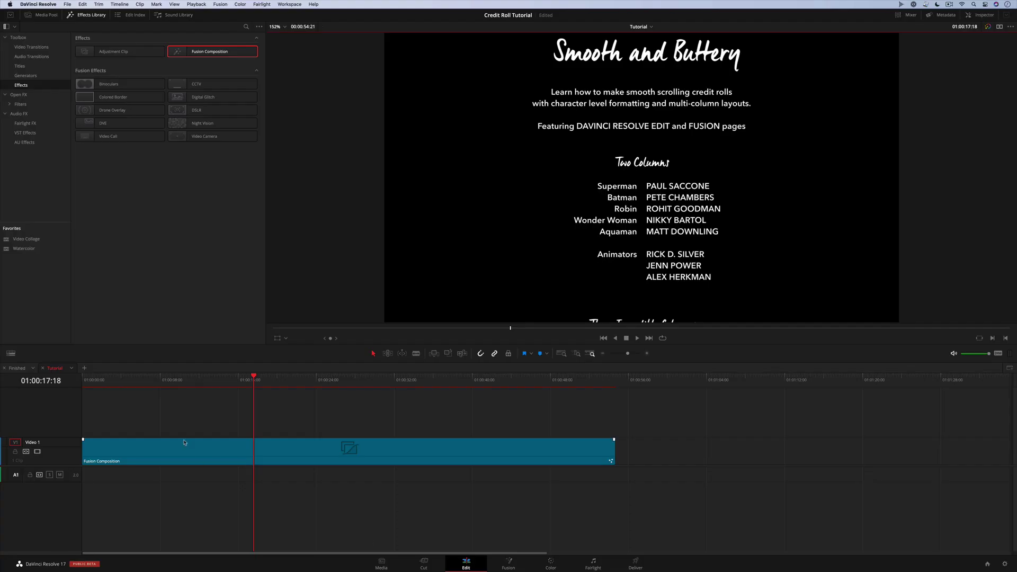
left_click_drag(93, 379, 511, 402)
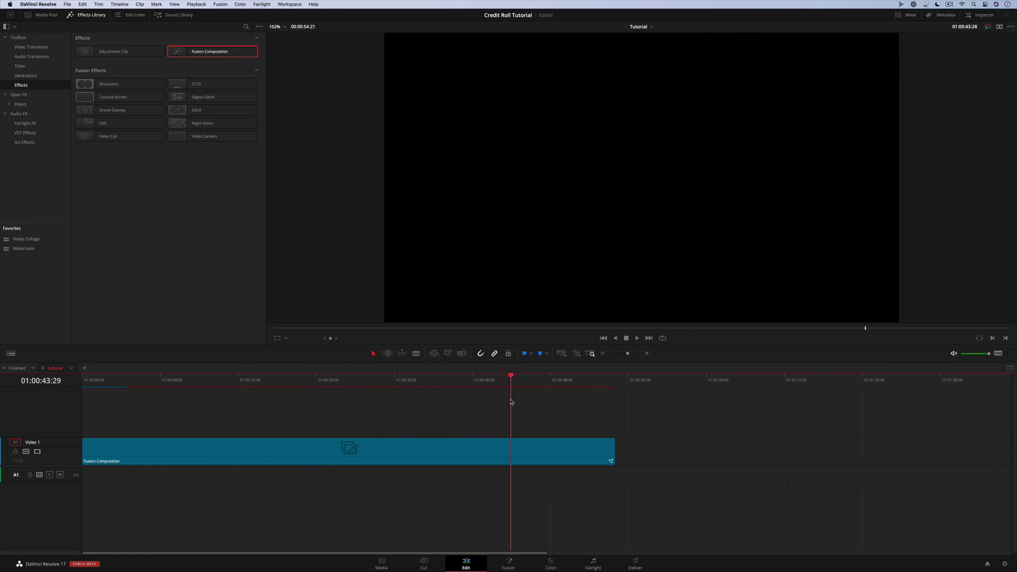